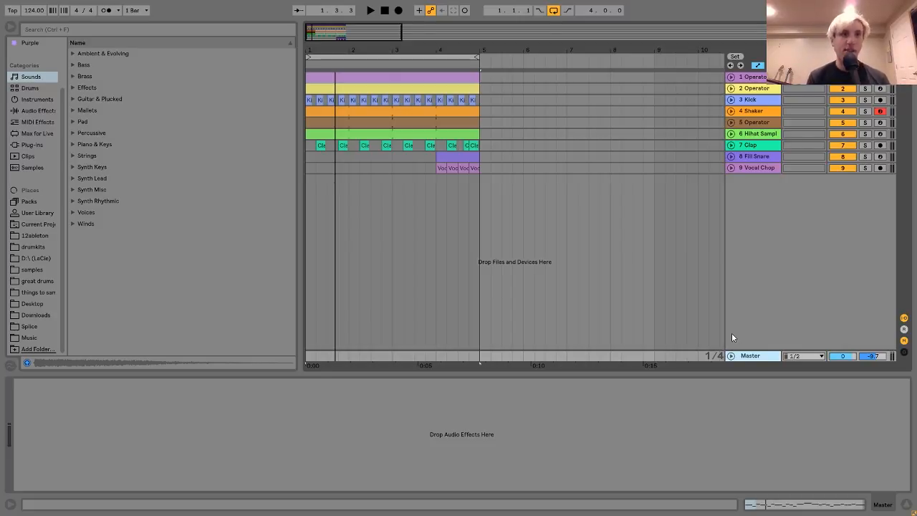
Select the first Operator track and play the loop to hear the bass on its own.
{"action": "left_click", "coordinate": [378, 80]}
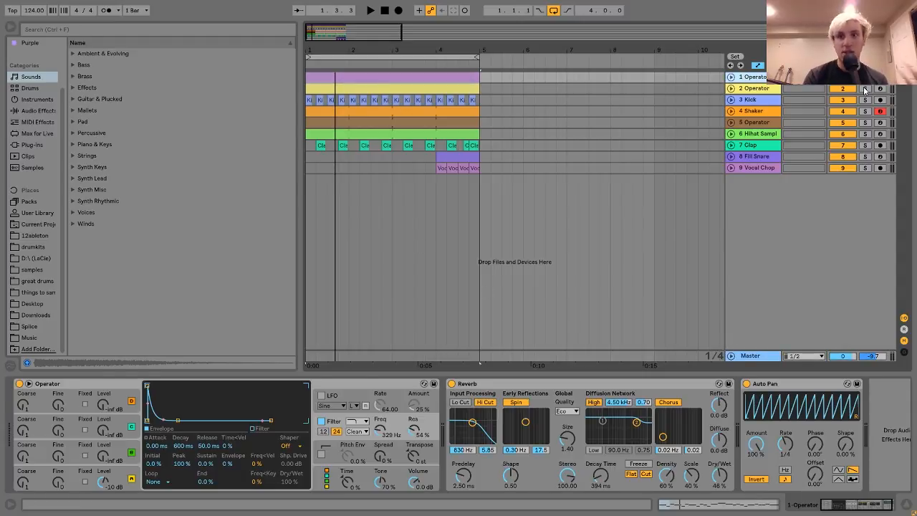
{"action": "key", "text": "space"}
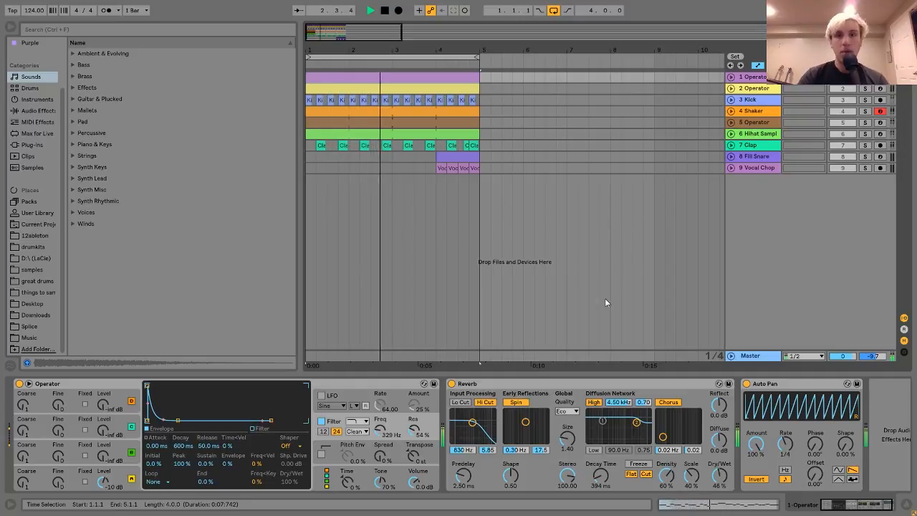
{"action": "key", "text": "space"}
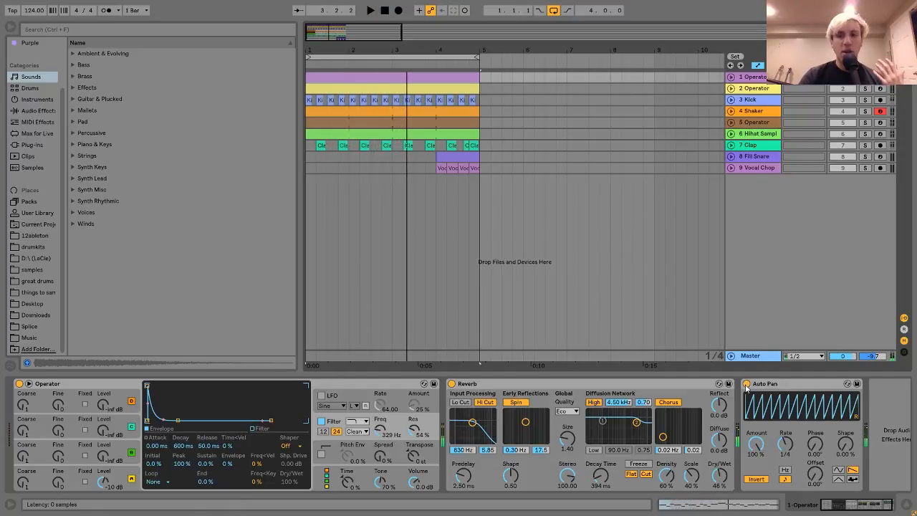
Bypass the Auto Pan and Reverb, and switch off Operator's filter to audition oscillator A's raw saw sound one octave lower.
{"action": "left_click", "coordinate": [746, 383]}
{"action": "left_click", "coordinate": [452, 384]}
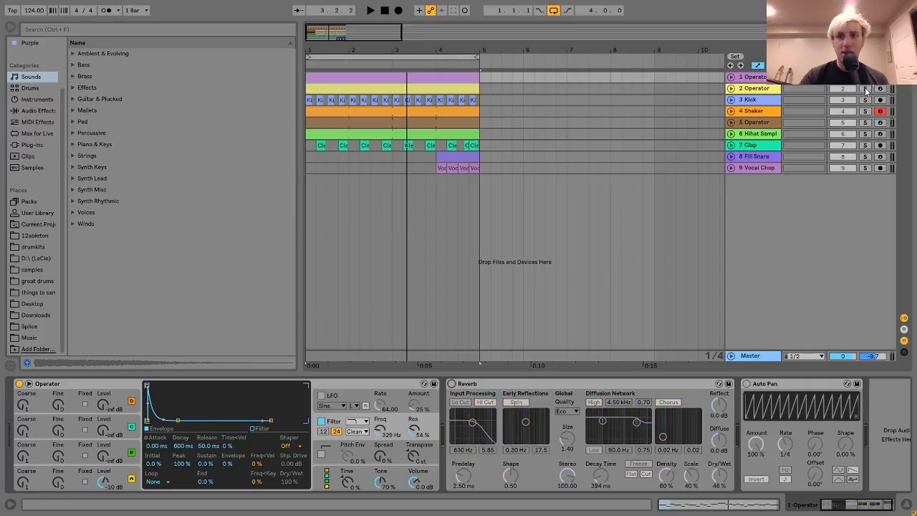
{"action": "left_click", "coordinate": [319, 421]}
{"action": "left_click", "coordinate": [136, 477]}
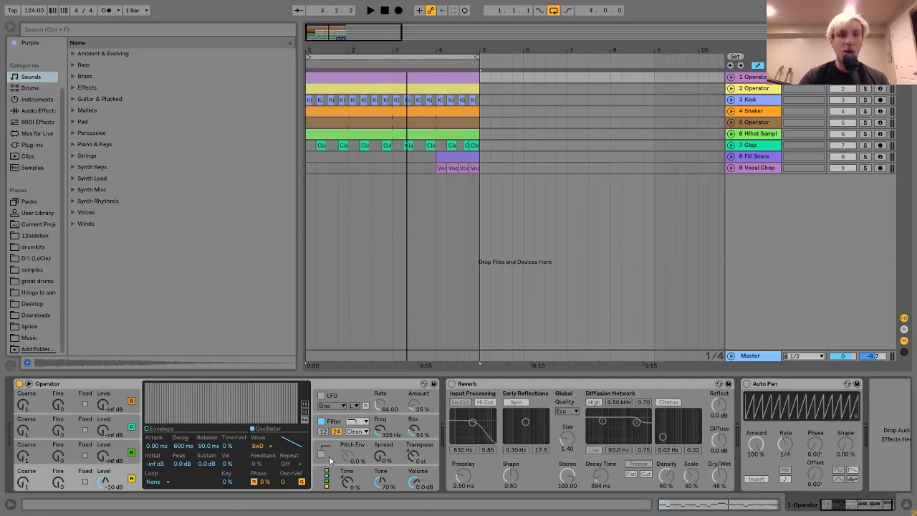
{"action": "left_click", "coordinate": [322, 421]}
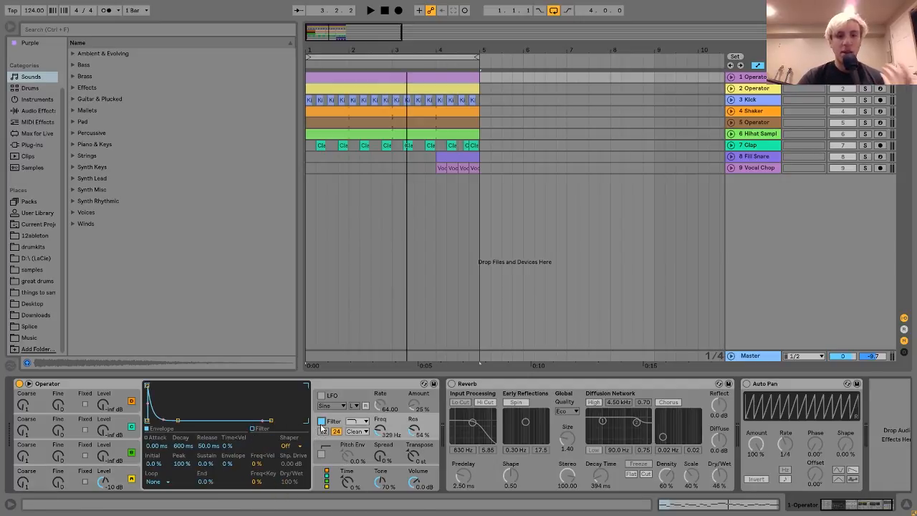
{"action": "left_click", "coordinate": [128, 475]}
{"action": "key", "text": "z"}
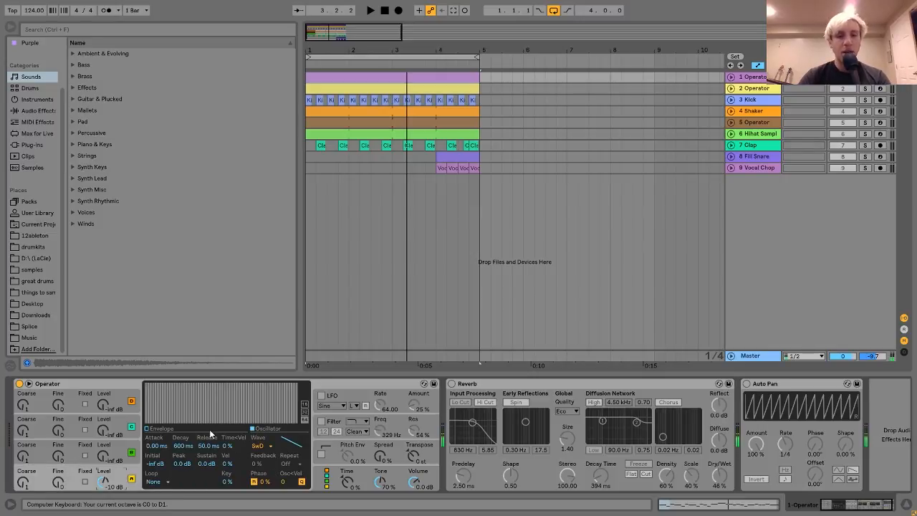
Compare the bass sound with Operator's filter on and off, and leave the filter on.
{"action": "left_click", "coordinate": [322, 428]}
{"action": "left_click", "coordinate": [322, 424]}
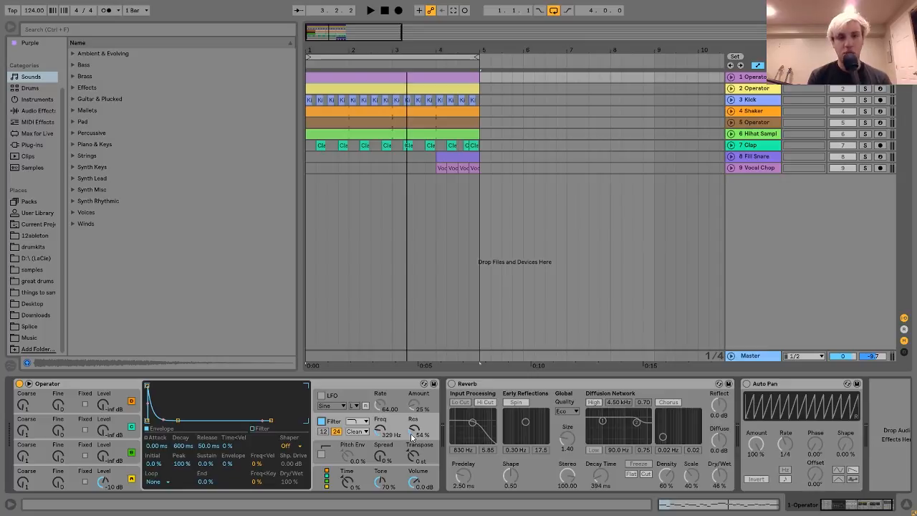
{"action": "left_click", "coordinate": [321, 422]}
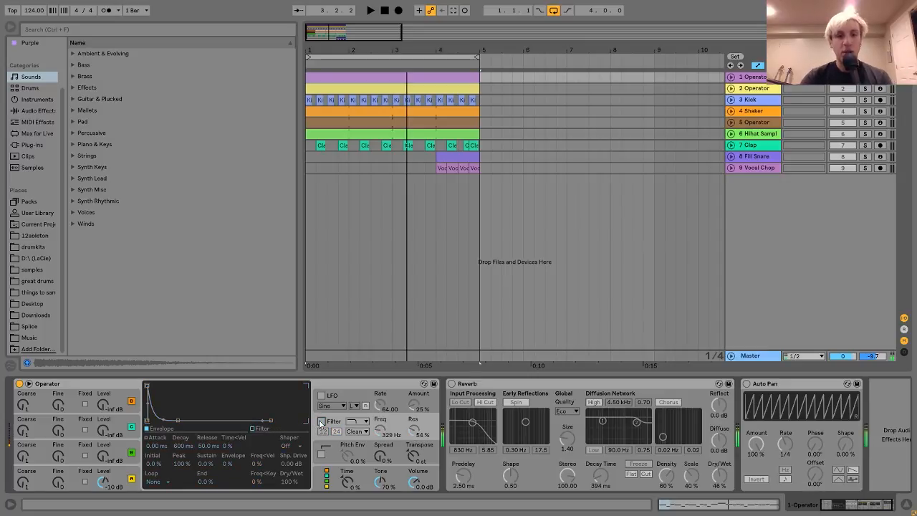
{"action": "left_click", "coordinate": [321, 421]}
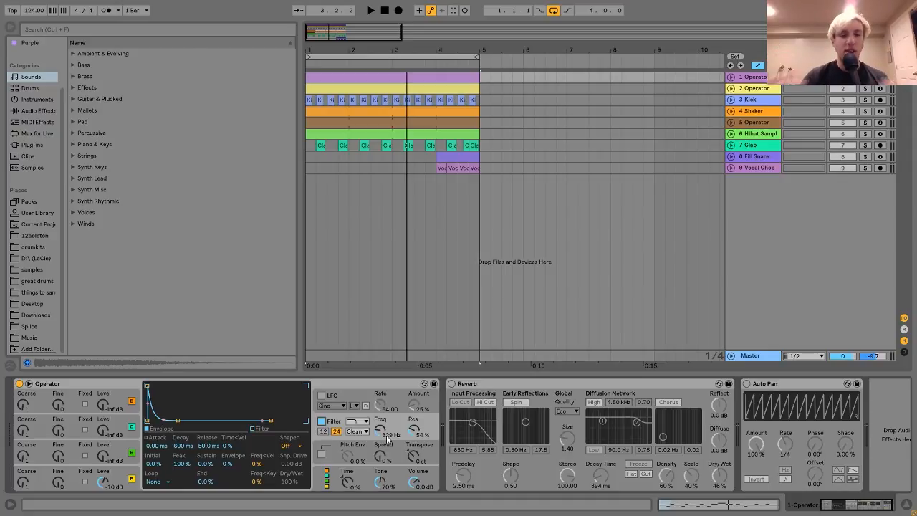
{"action": "left_click", "coordinate": [319, 422]}
{"action": "left_click", "coordinate": [320, 423]}
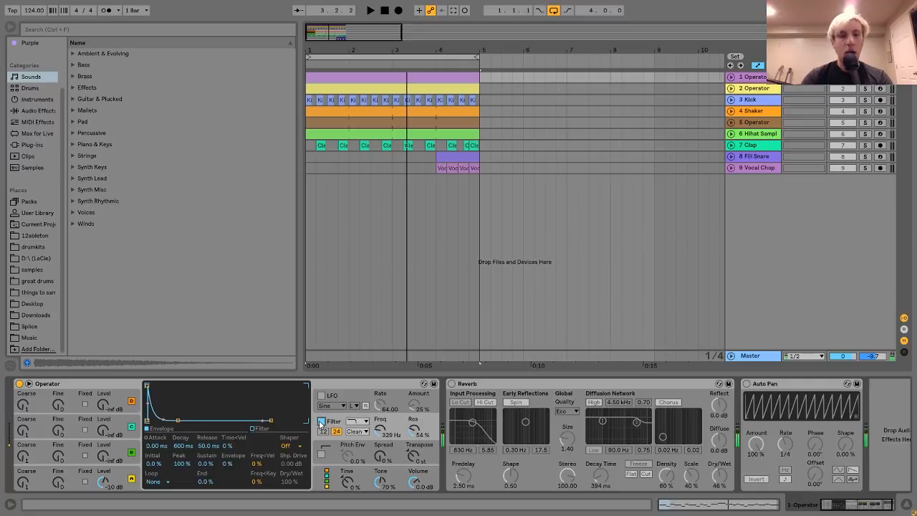
Compare the sound with and without the Reverb, leave it on, and switch the Auto Pan back on.
{"action": "scroll", "coordinate": [398, 431], "scroll_direction": "right", "scroll_amount": 1}
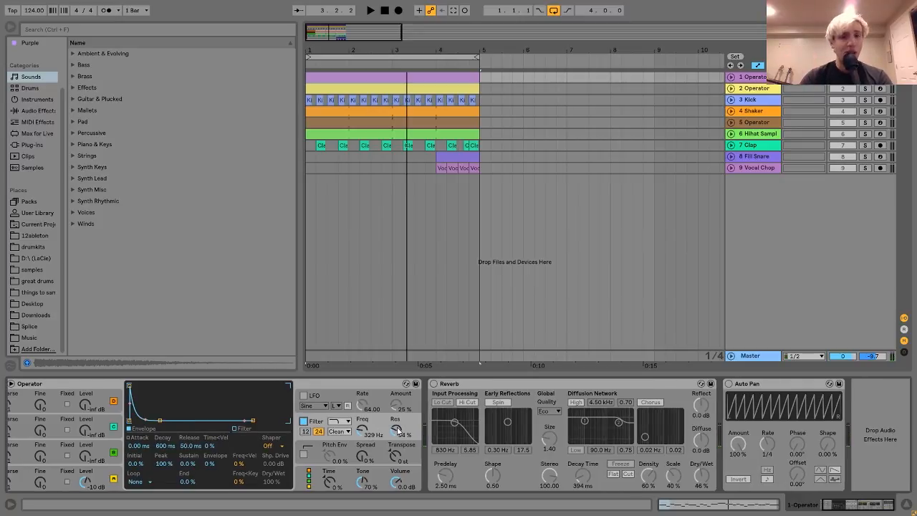
{"action": "left_click", "coordinate": [434, 385]}
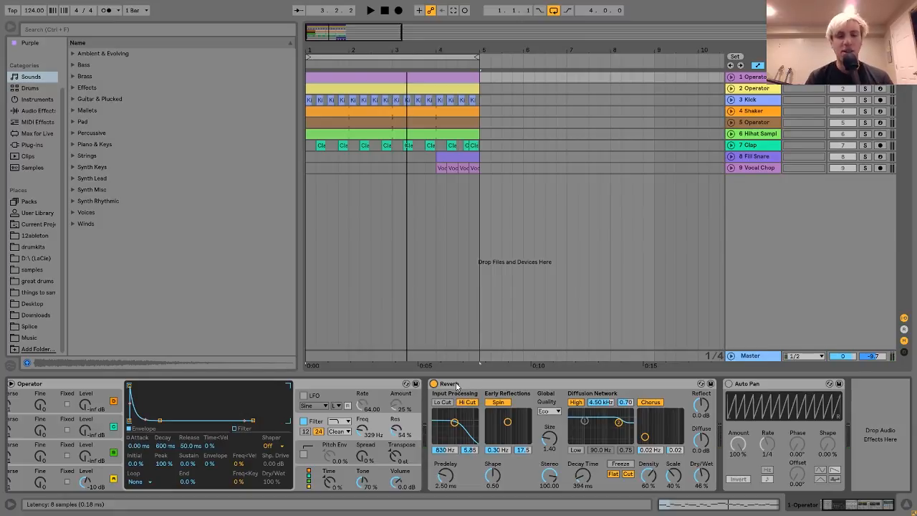
{"action": "left_click", "coordinate": [434, 384]}
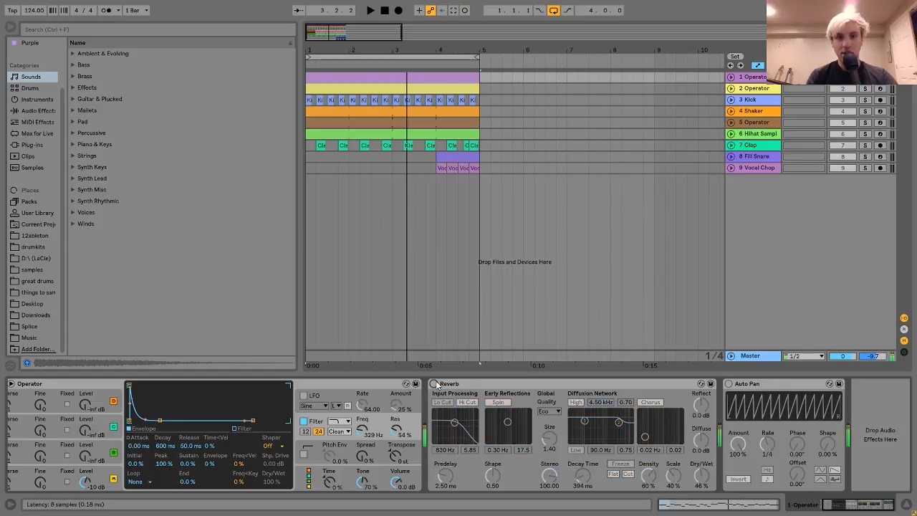
{"action": "left_click", "coordinate": [435, 384]}
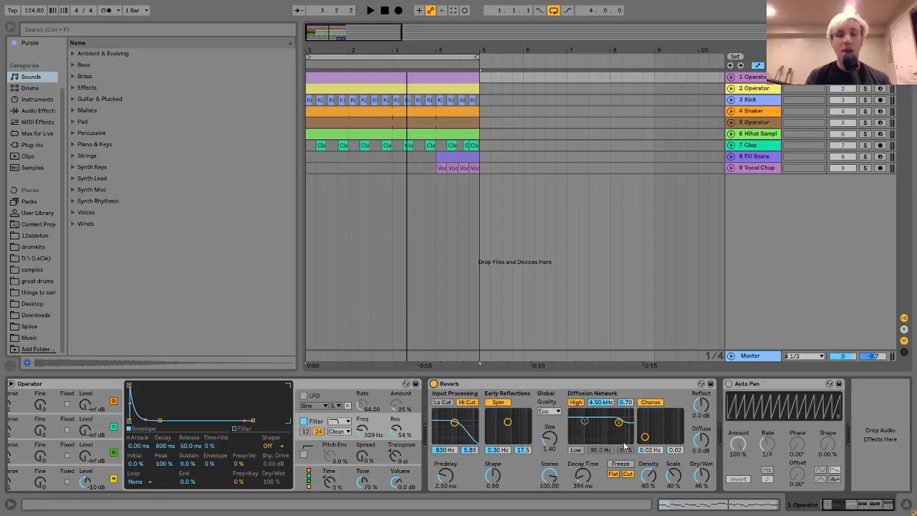
{"action": "left_click", "coordinate": [755, 384]}
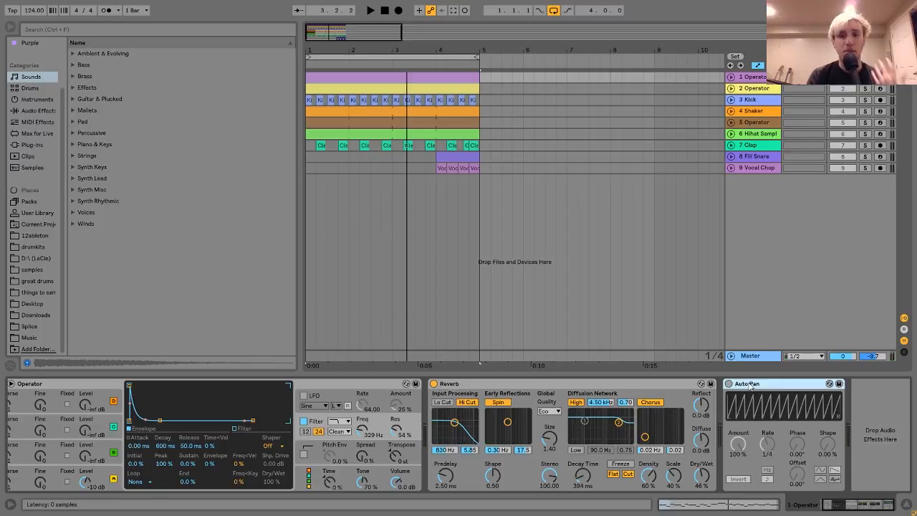
{"action": "left_click", "coordinate": [729, 384]}
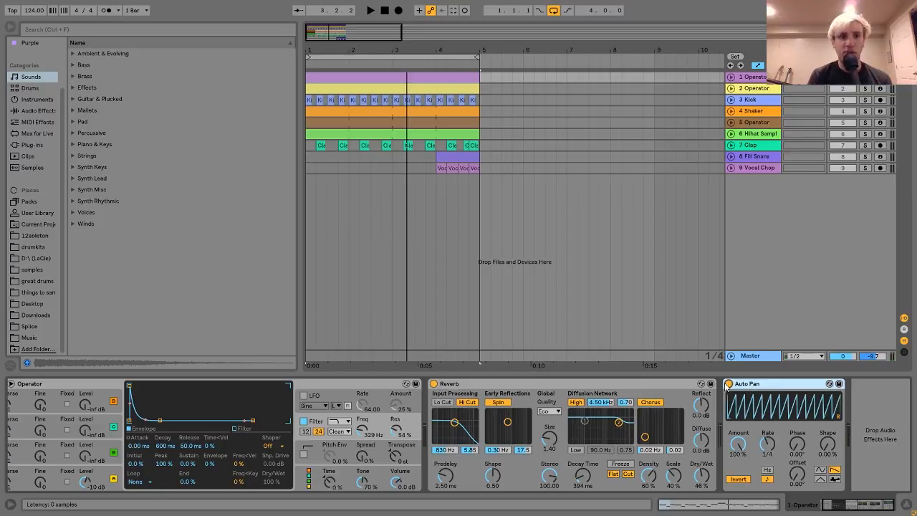
Add a second Auto Pan from the audio effects after the existing one, and bypass the original Auto Pan.
{"action": "left_click", "coordinate": [31, 111]}
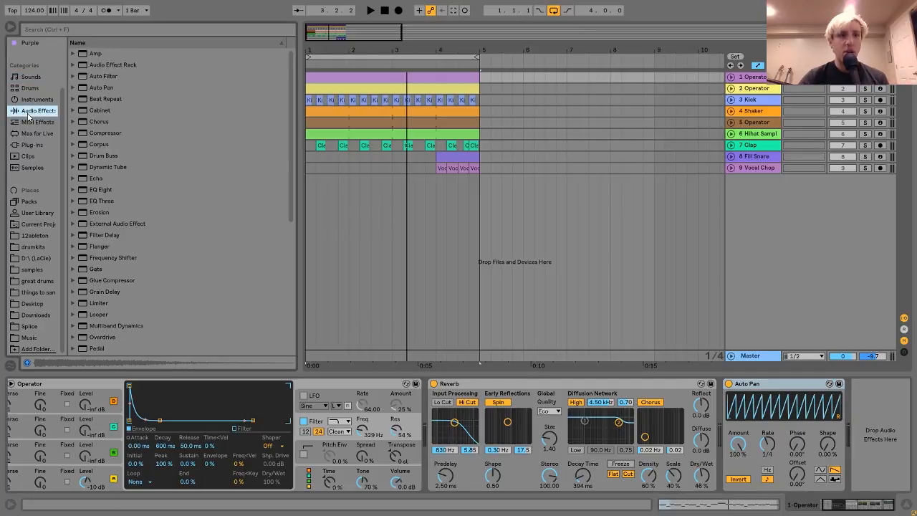
{"action": "double_click", "coordinate": [102, 91]}
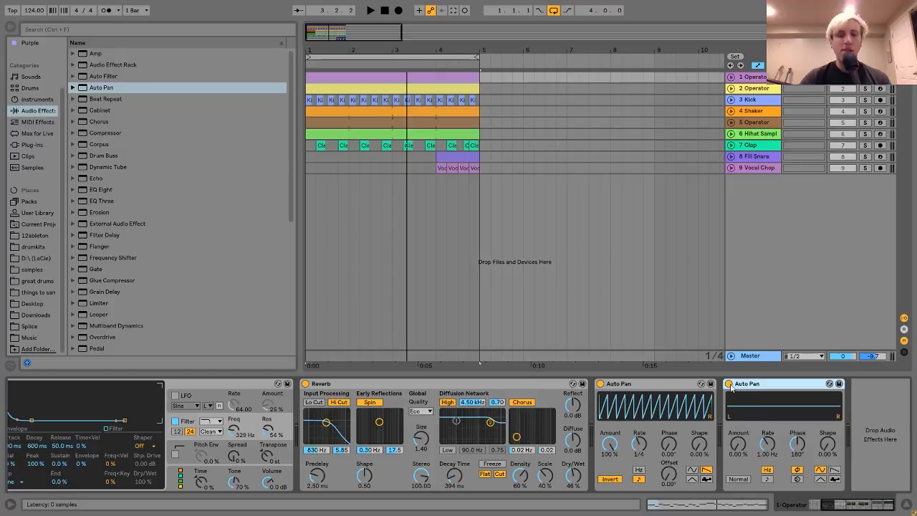
{"action": "left_click", "coordinate": [600, 384]}
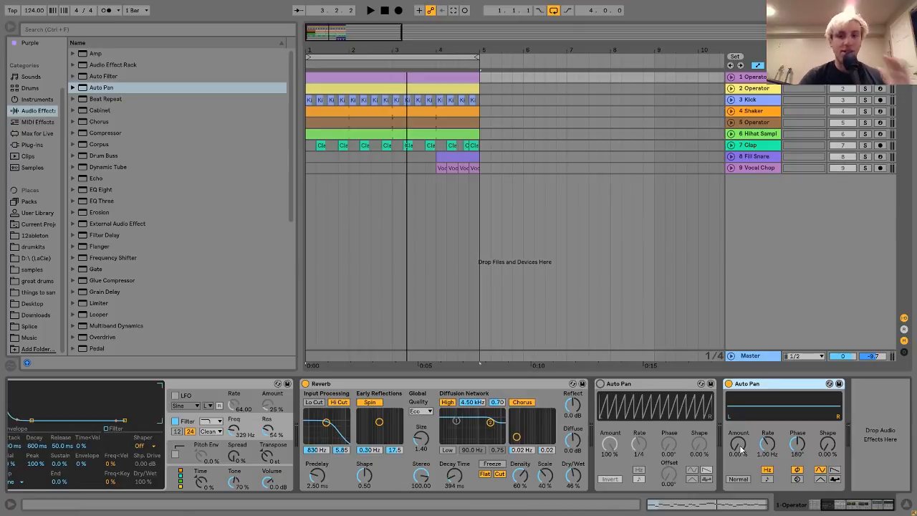
Set the new Auto Pan to 0° phase, 100% amount, a tempo-synced 1/4 rate, a sawtooth waveform and Invert.
{"action": "left_click_drag", "start_coordinate": [738, 444], "coordinate": [739, 473]}
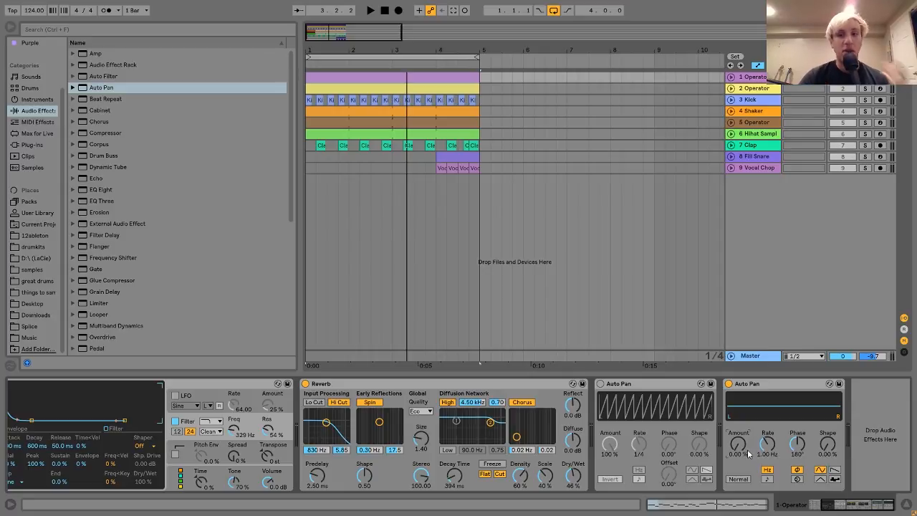
{"action": "double_click", "coordinate": [797, 444]}
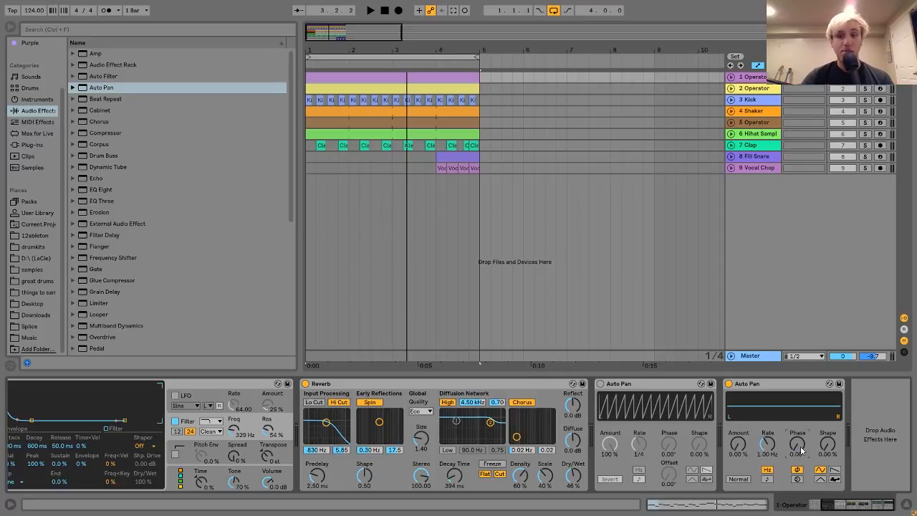
{"action": "left_click_drag", "start_coordinate": [738, 444], "coordinate": [738, 401]}
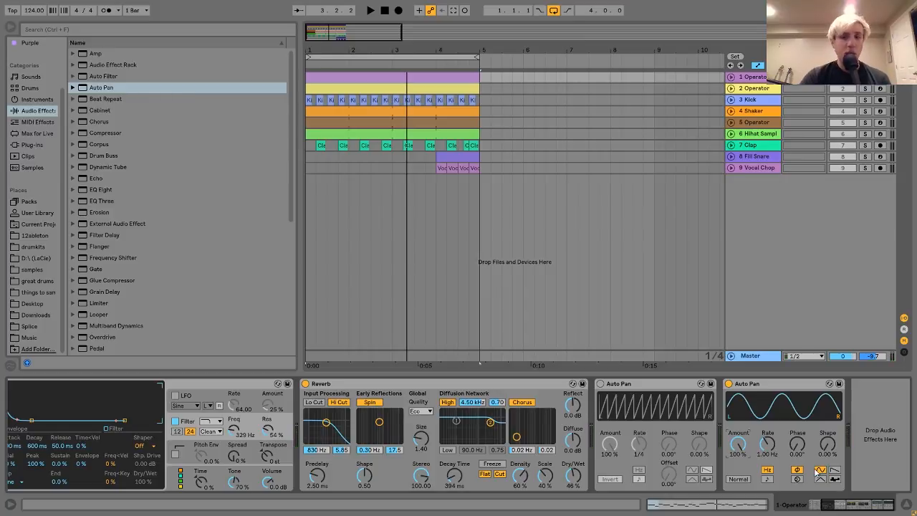
{"action": "left_click", "coordinate": [769, 481]}
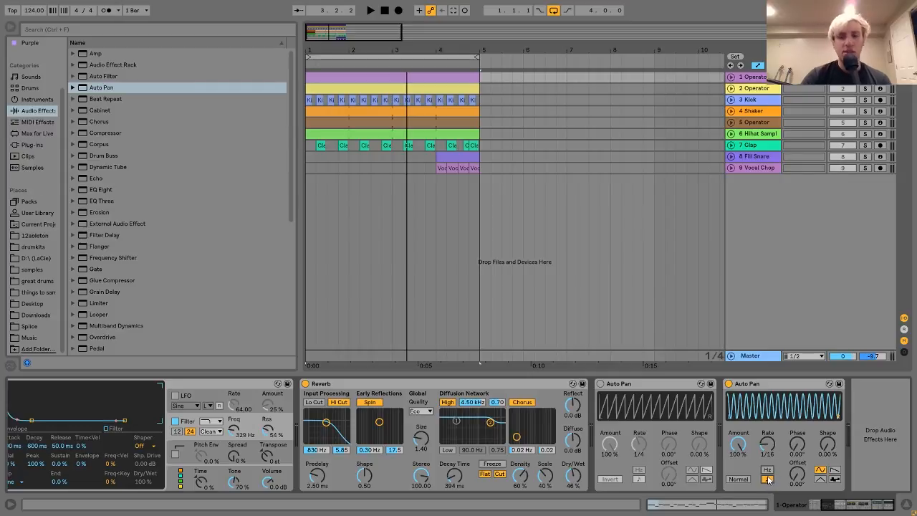
{"action": "left_click_drag", "start_coordinate": [767, 453], "coordinate": [767, 438]}
{"action": "left_click", "coordinate": [834, 470]}
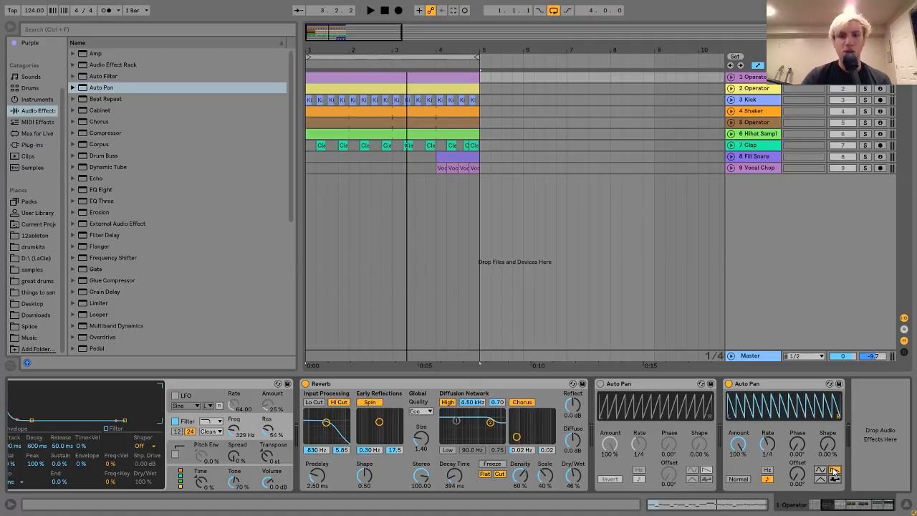
{"action": "left_click", "coordinate": [741, 480]}
Play the bass through the new Auto Pan and delete the bypassed original one.
{"action": "key", "text": "space"}
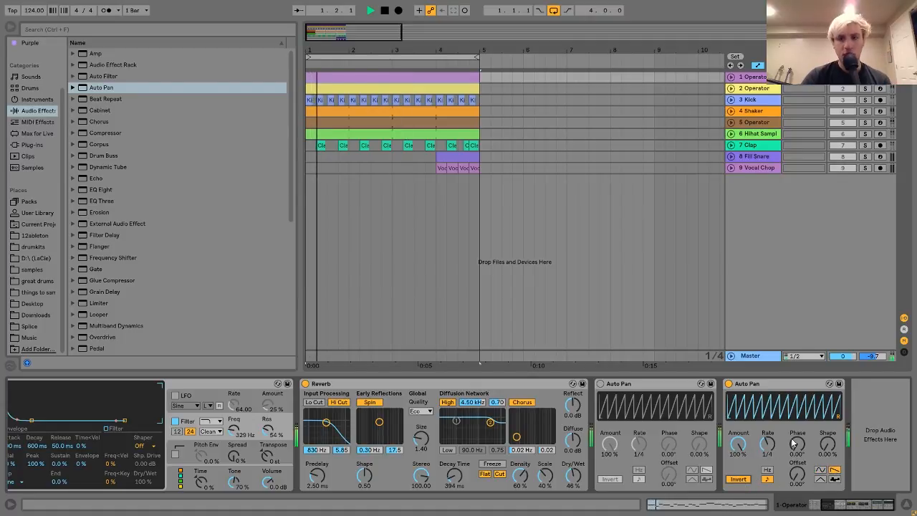
{"action": "key", "text": "space"}
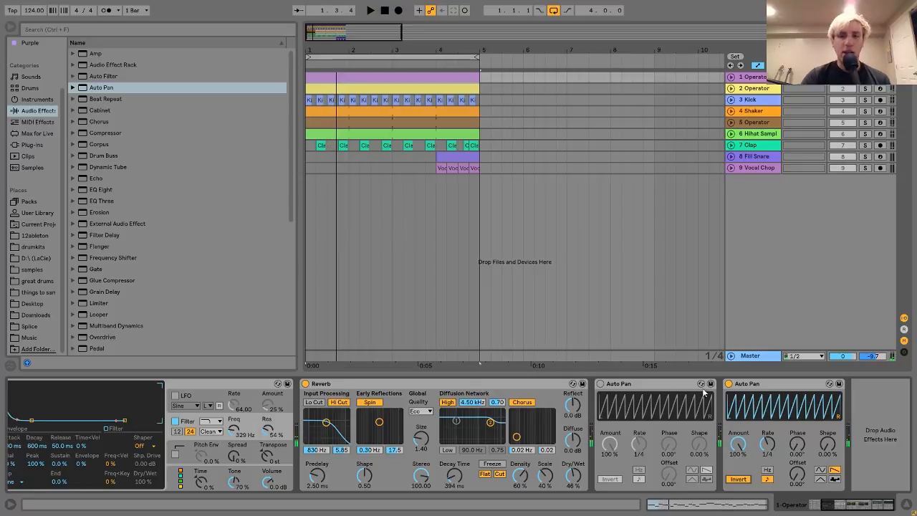
{"action": "left_click", "coordinate": [694, 391]}
{"action": "key", "text": "Delete"}
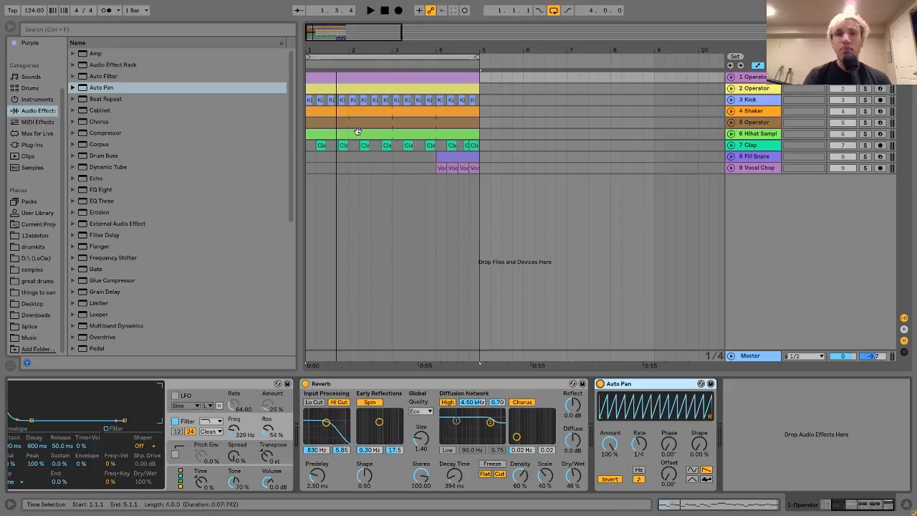
Open the first Operator track's MIDI clip and select the two short notes, F0 and G#0, from beat 1.2.
{"action": "double_click", "coordinate": [417, 77]}
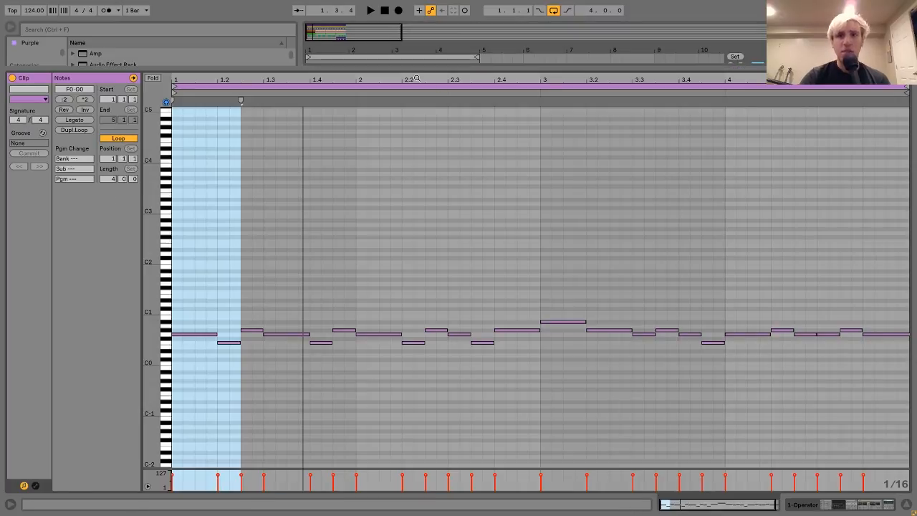
{"action": "left_click", "coordinate": [206, 308]}
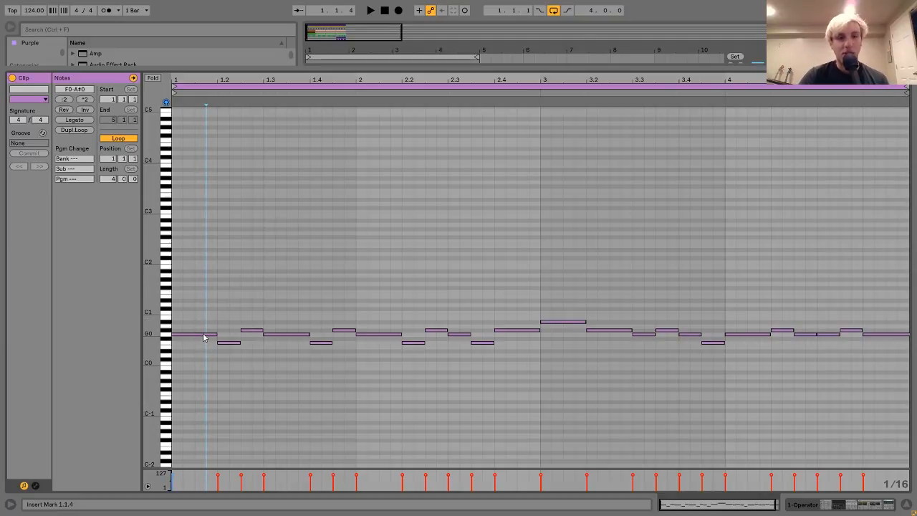
{"action": "left_click", "coordinate": [203, 334]}
{"action": "left_click_drag", "start_coordinate": [235, 363], "coordinate": [246, 310]}
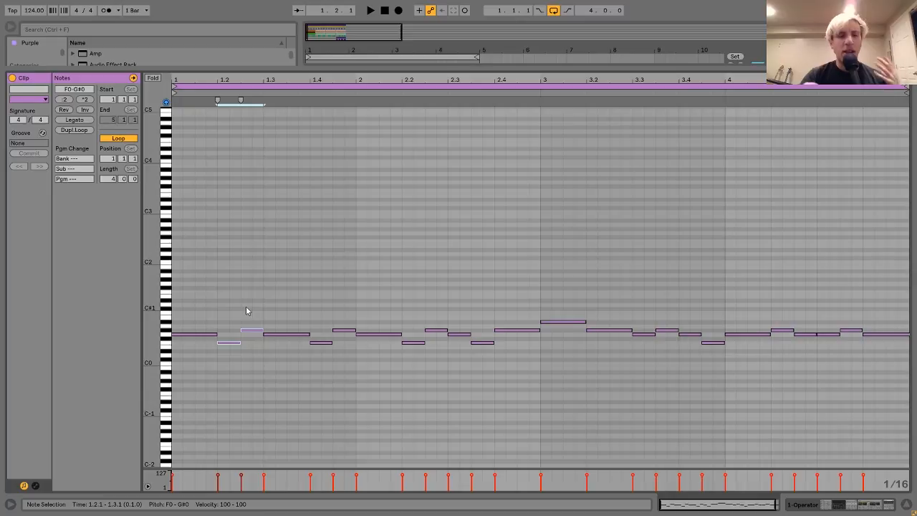
Play the bass clip twice from the start to listen to its note pattern.
{"action": "key", "text": "space"}
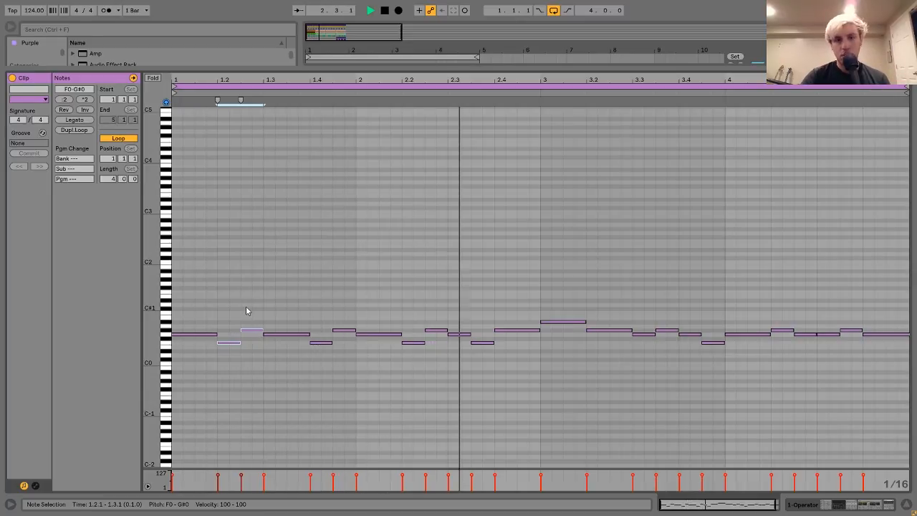
{"action": "key", "text": "space"}
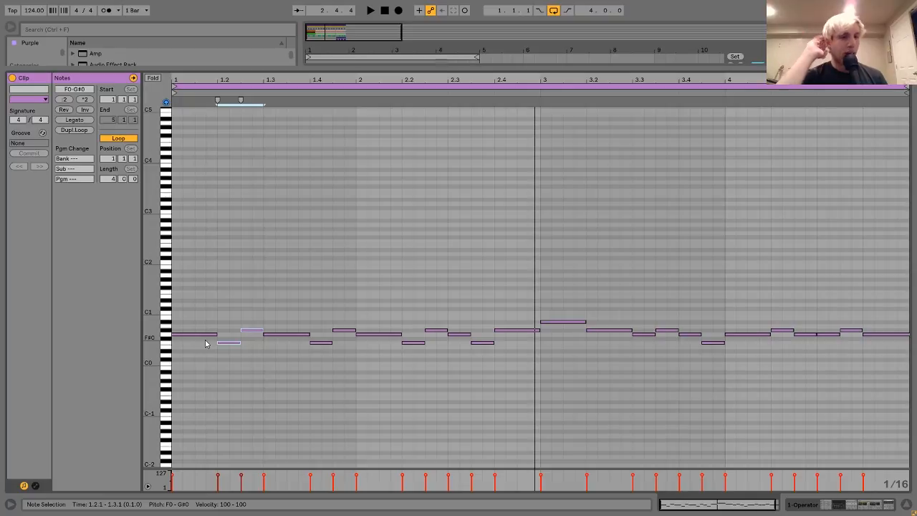
{"action": "key", "text": "space"}
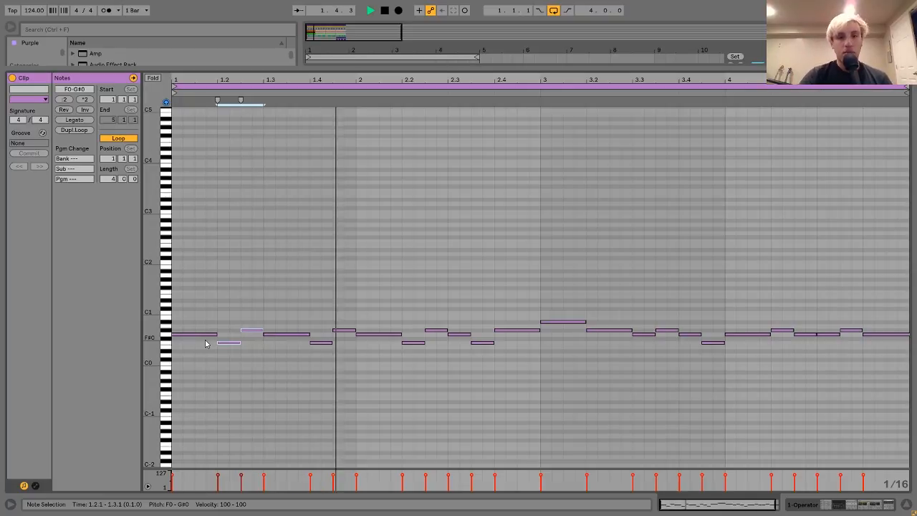
{"action": "key", "text": "space"}
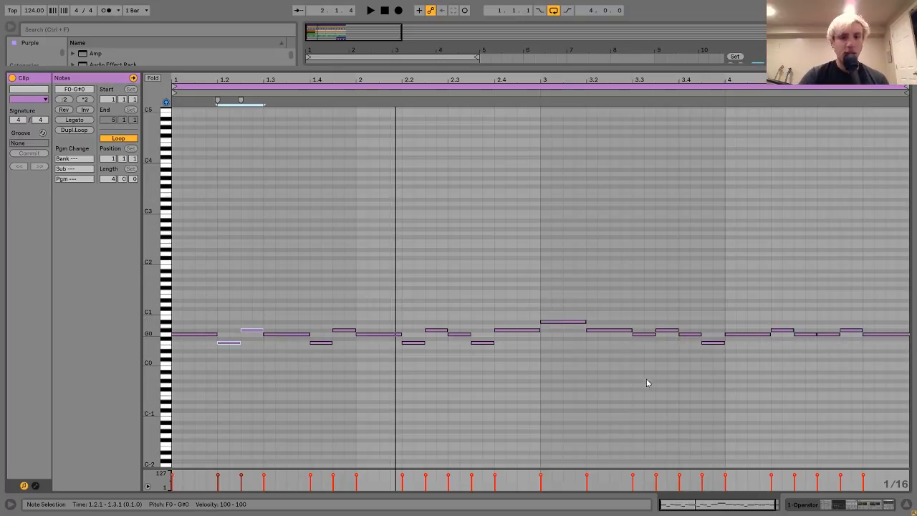
Leave the bass clip, unfold the second Operator track, solo it and play it from the start.
{"action": "left_click", "coordinate": [846, 507]}
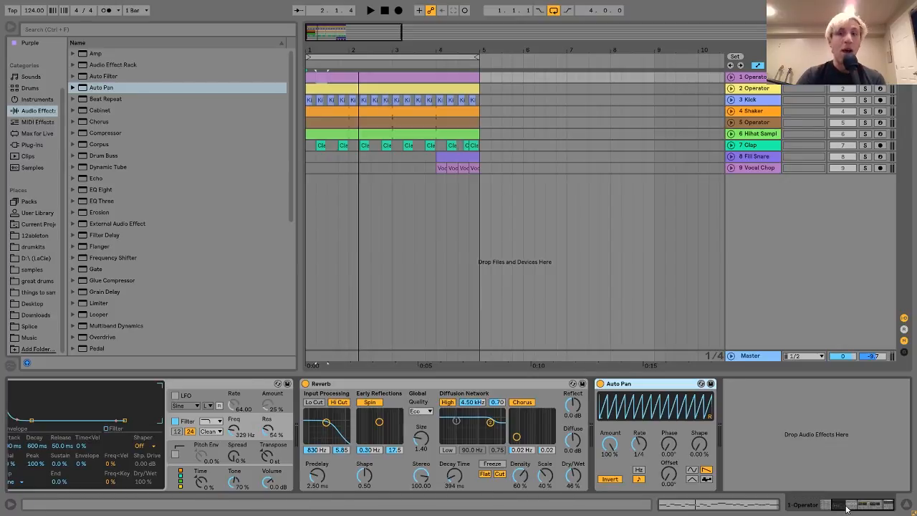
{"action": "left_click", "coordinate": [732, 88]}
{"action": "left_click", "coordinate": [758, 89]}
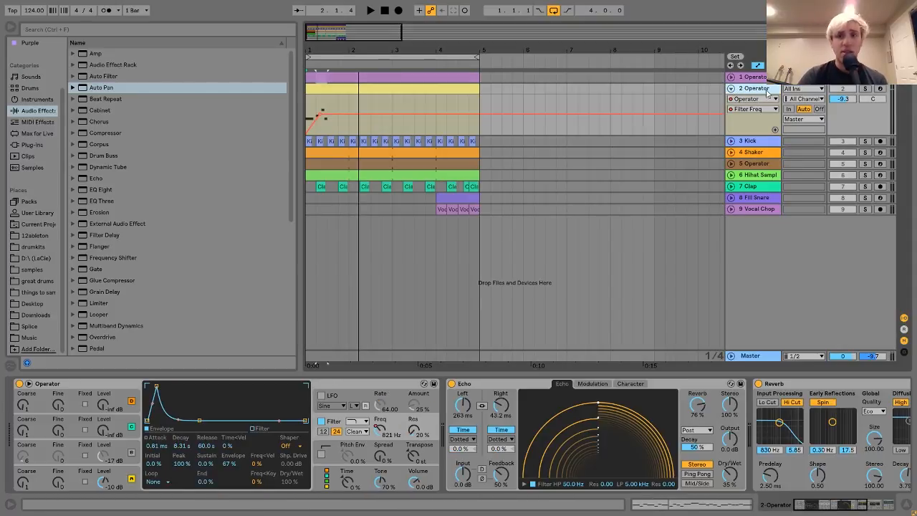
{"action": "key", "text": "space"}
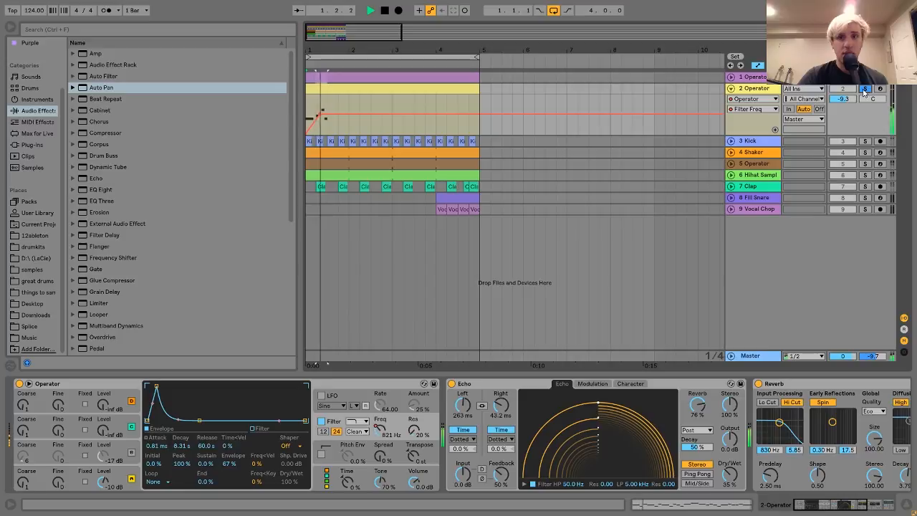
{"action": "key", "text": "space"}
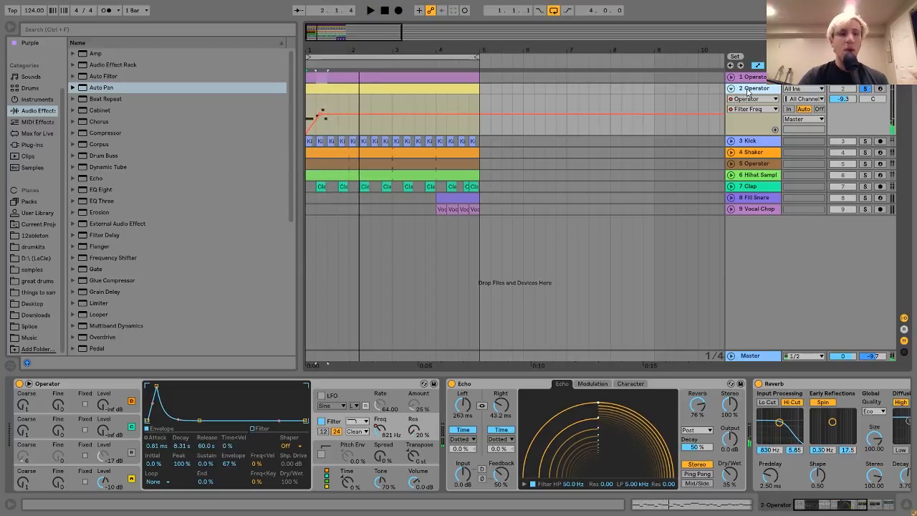
Examine the second Operator's oscillator A and filter settings, and play the track to hear them.
{"action": "left_click", "coordinate": [132, 478]}
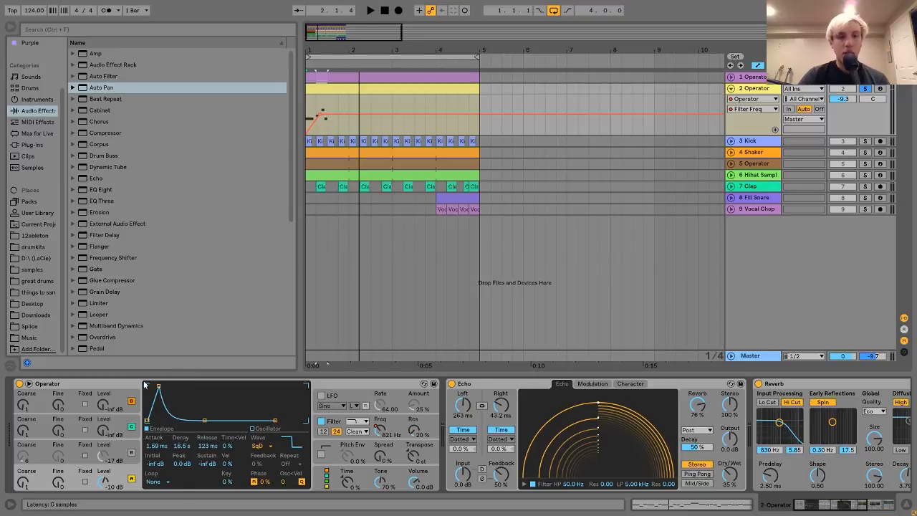
{"action": "left_click", "coordinate": [336, 429]}
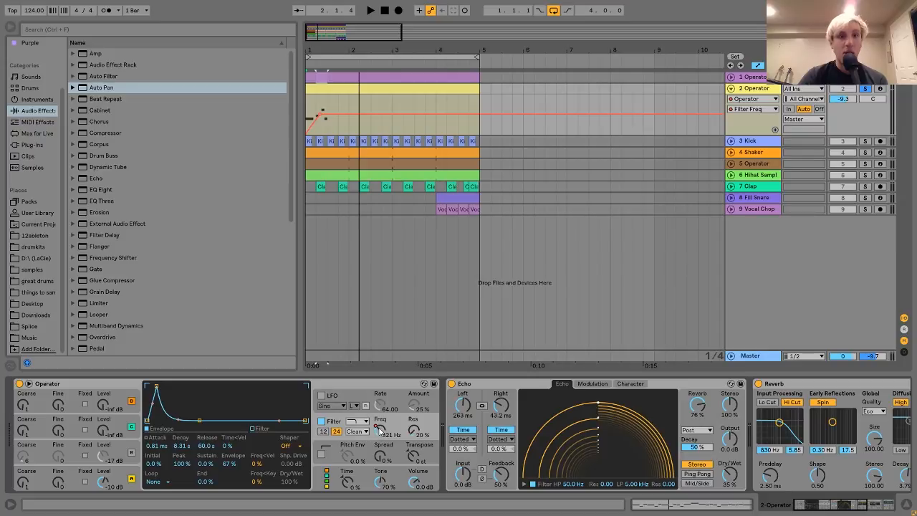
{"action": "key", "text": "space"}
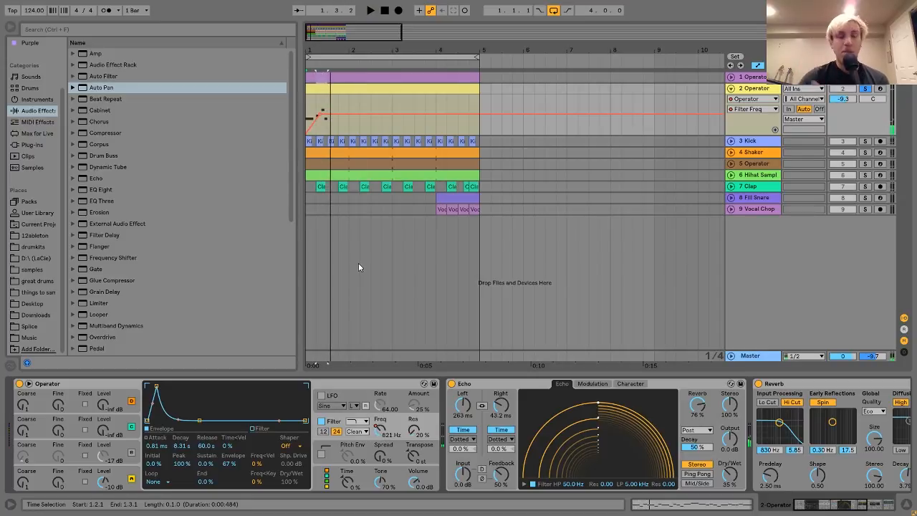
{"action": "key", "text": "space"}
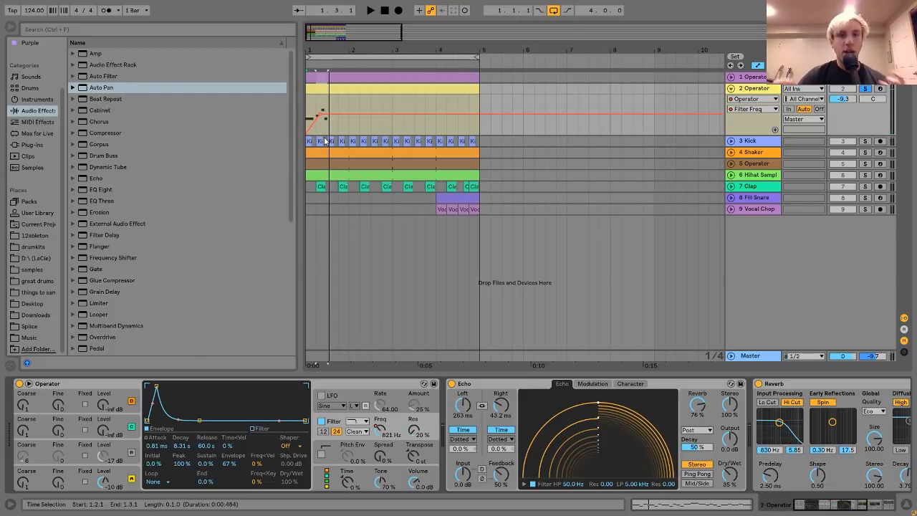
Delete the second Operator's Filter Freq automation, audition the sound without it, and restore the automation.
{"action": "right_click", "coordinate": [380, 438]}
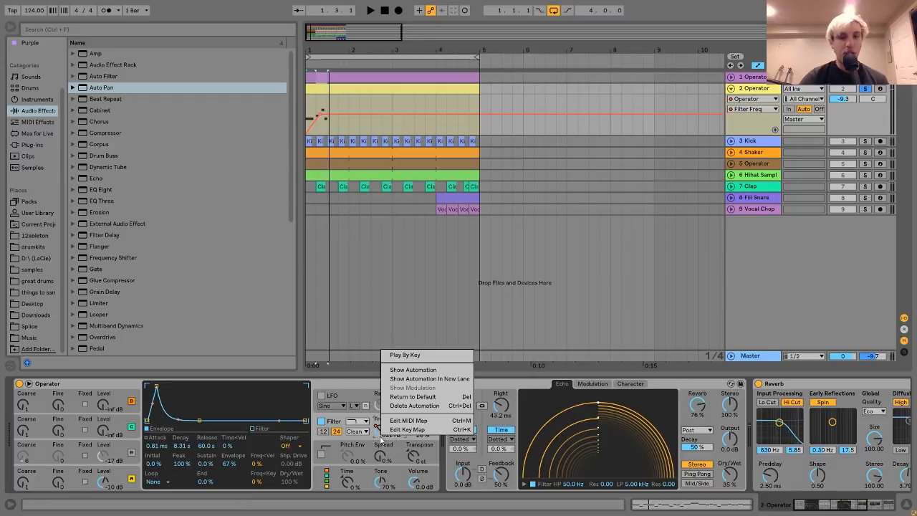
{"action": "left_click", "coordinate": [420, 406]}
{"action": "key", "text": "space"}
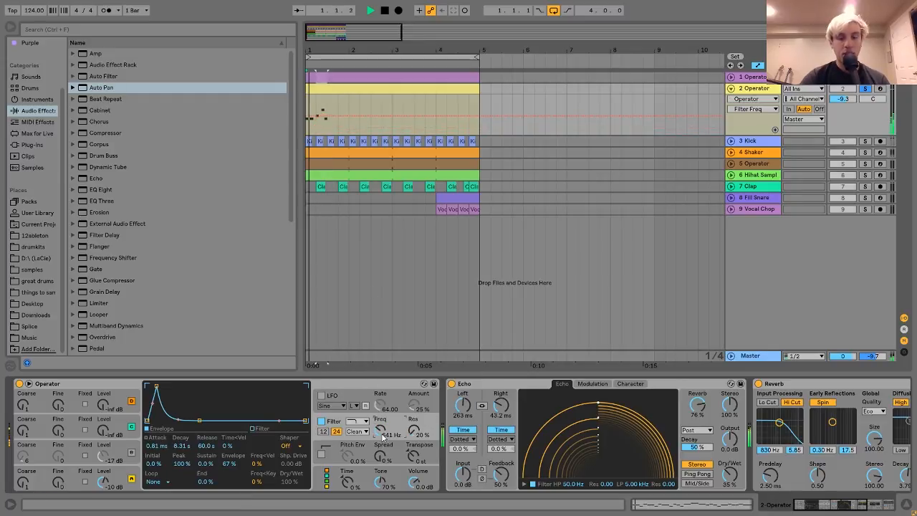
{"action": "key", "text": "space"}
{"action": "left_click_drag", "start_coordinate": [382, 435], "coordinate": [382, 440]}
{"action": "key", "text": "space"}
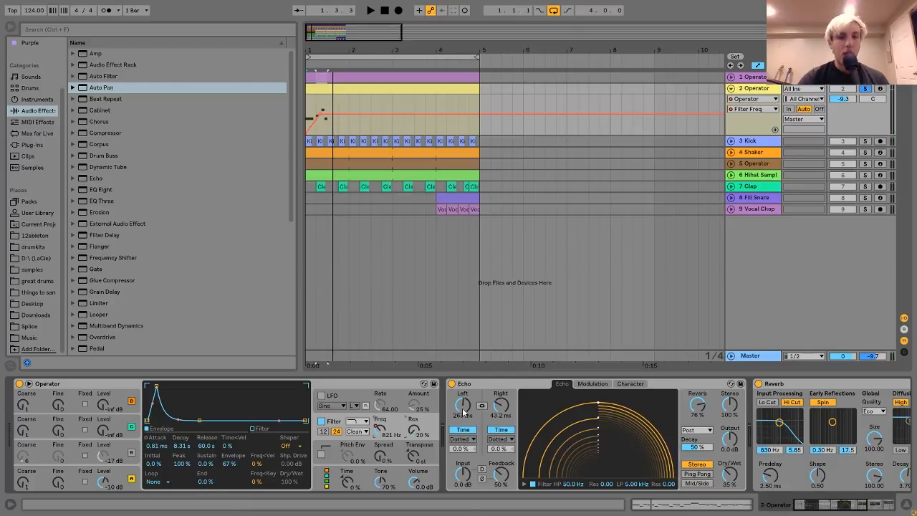
Review the second Operator track's Echo and Reverb, and compare its playback with Reverb bypassed and enabled.
{"action": "scroll", "coordinate": [462, 407], "scroll_direction": "right", "scroll_amount": 5}
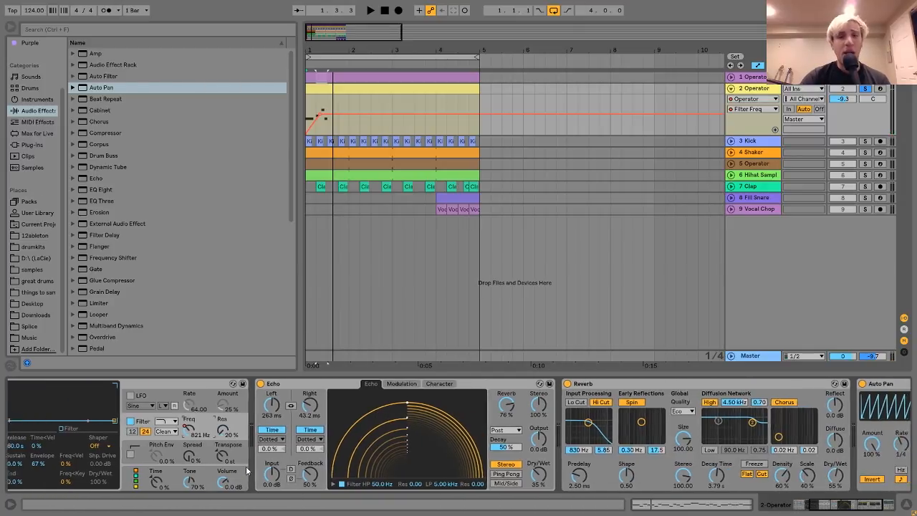
{"action": "scroll", "coordinate": [246, 466], "scroll_direction": "right", "scroll_amount": 1}
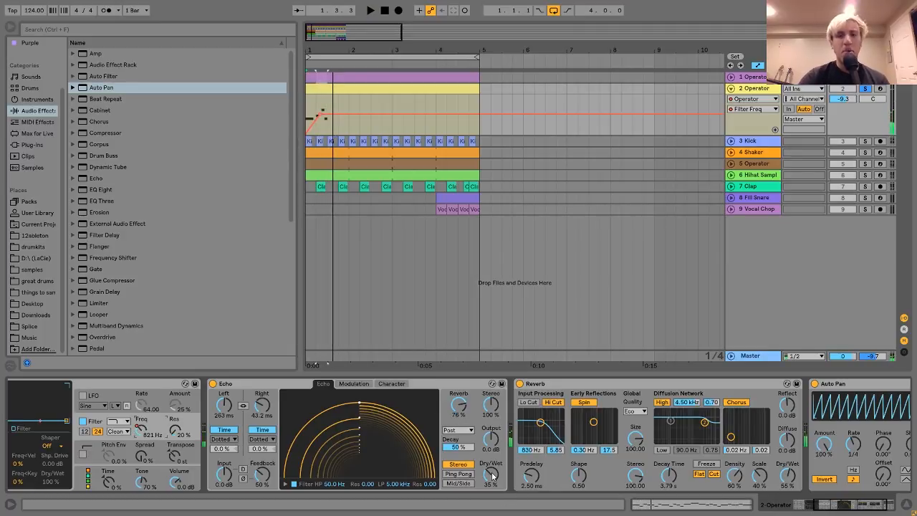
{"action": "scroll", "coordinate": [544, 469], "scroll_direction": "right", "scroll_amount": 5}
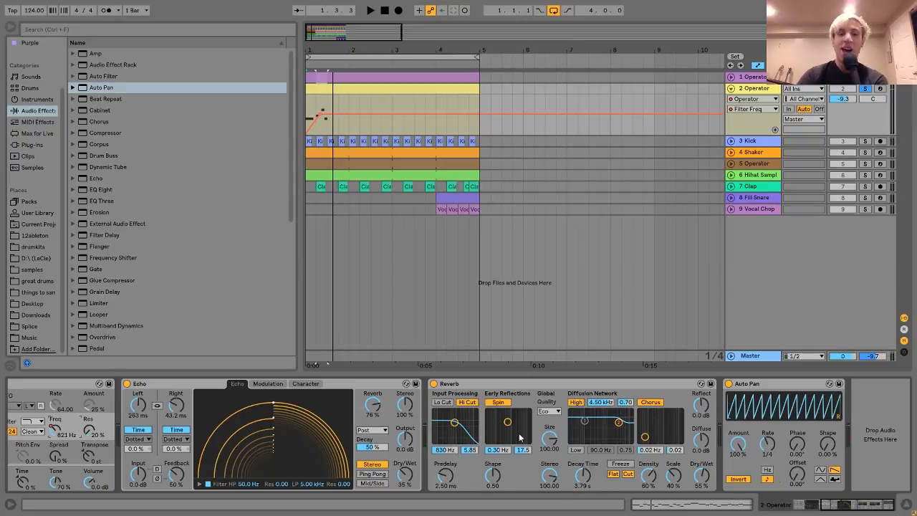
{"action": "left_click", "coordinate": [434, 384]}
{"action": "key", "text": "space"}
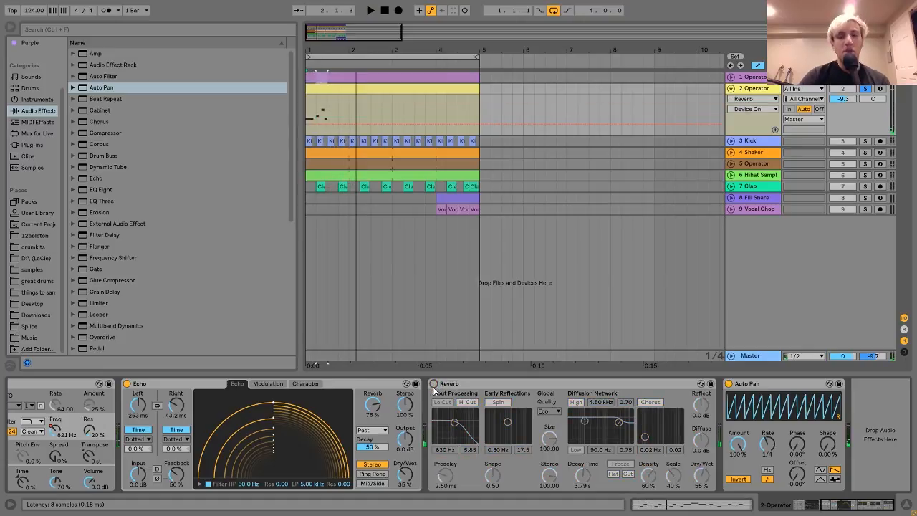
{"action": "left_click", "coordinate": [434, 383]}
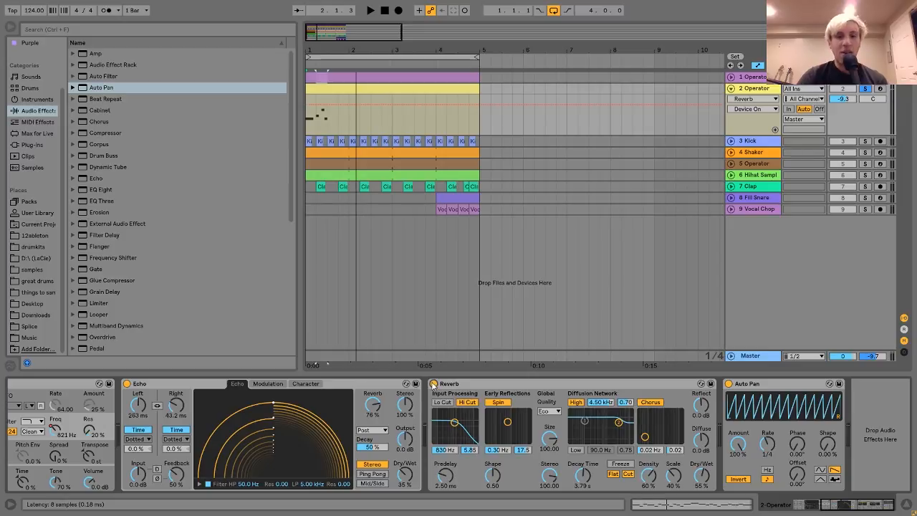
{"action": "left_click", "coordinate": [434, 383]}
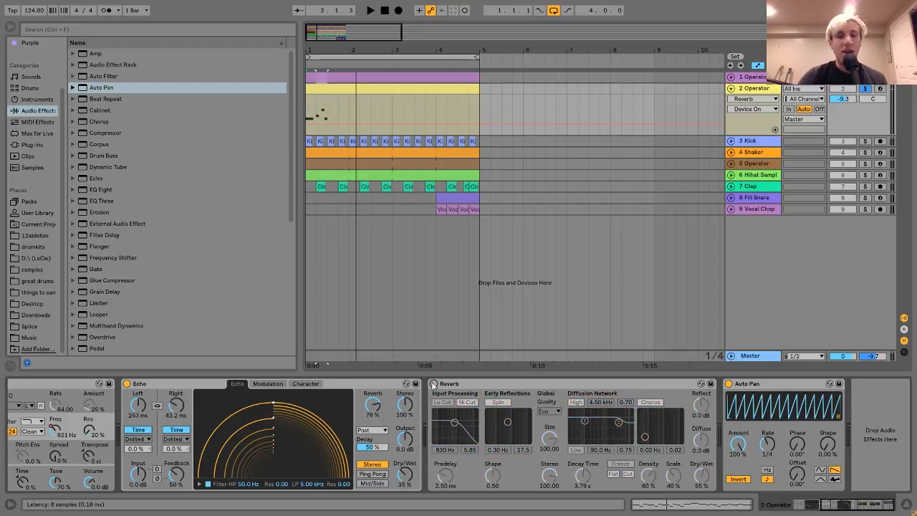
{"action": "left_click", "coordinate": [433, 384]}
{"action": "key", "text": "space"}
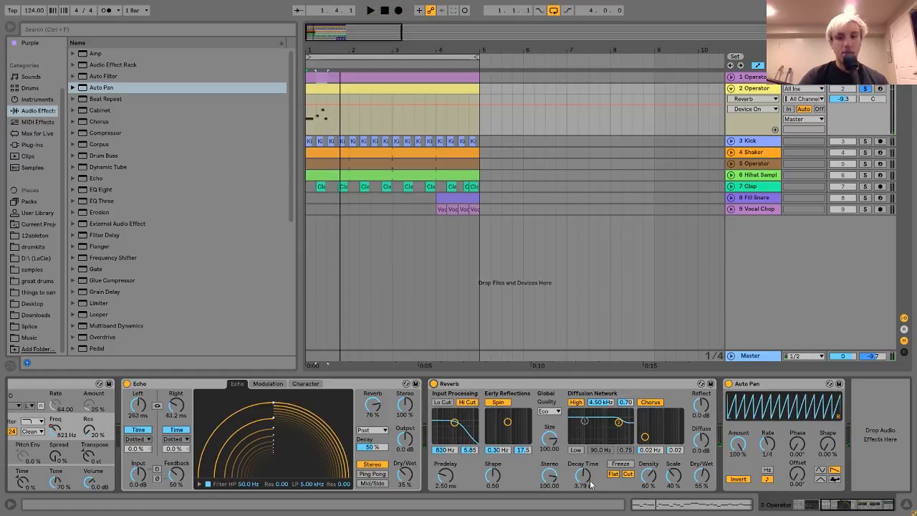
Open the second Operator track's MIDI clip, play its short note pattern and return to the device chain.
{"action": "left_click", "coordinate": [762, 449]}
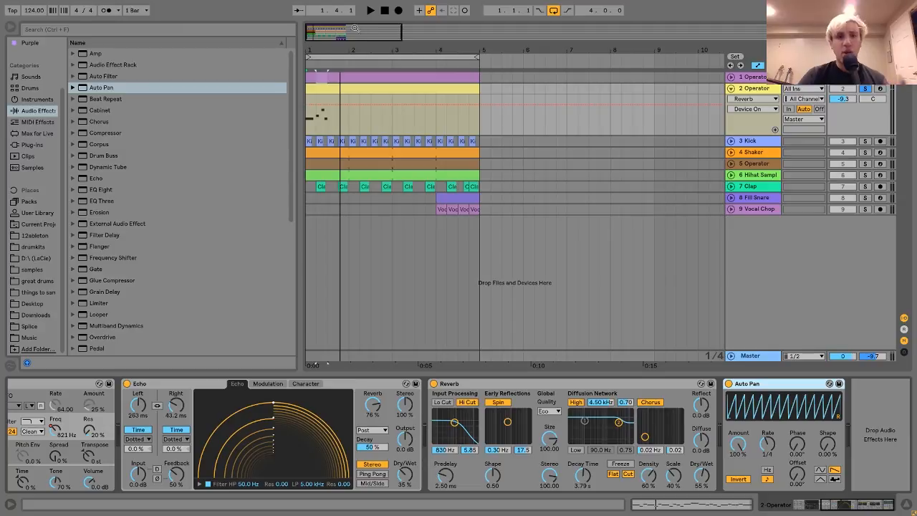
{"action": "double_click", "coordinate": [329, 88]}
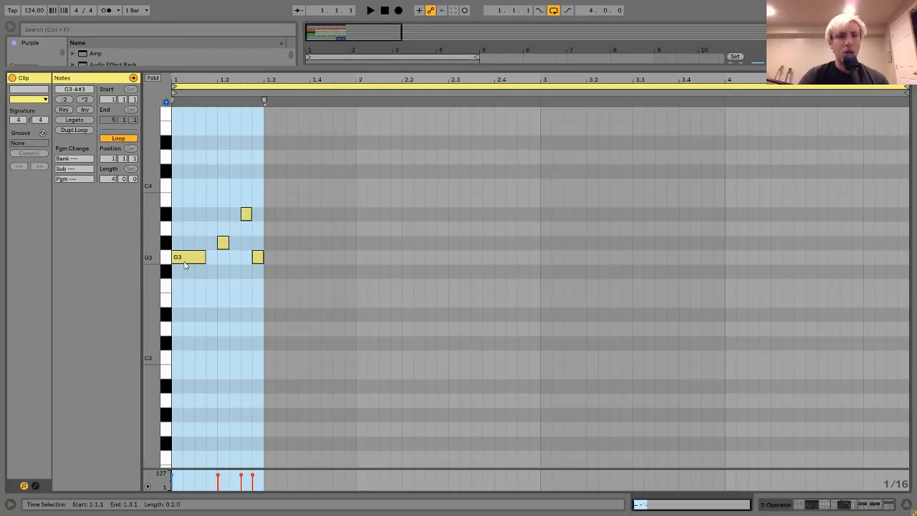
{"action": "key", "text": "space"}
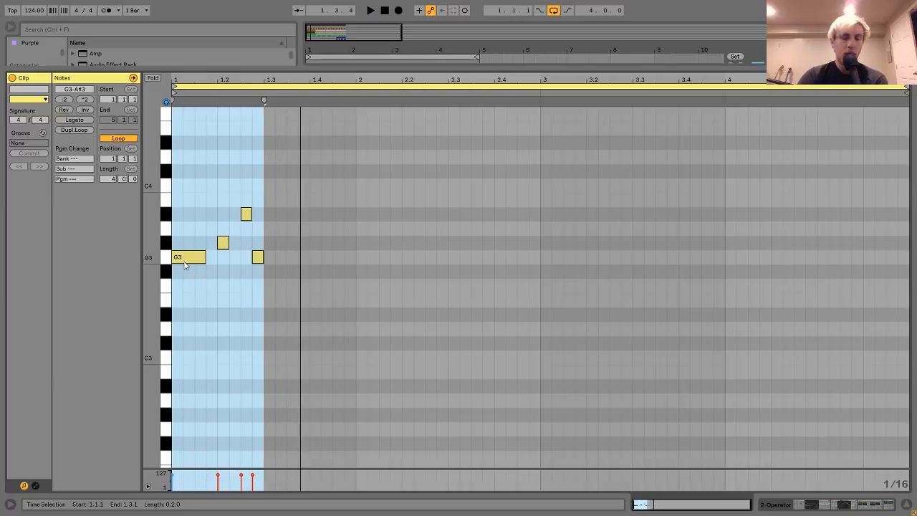
{"action": "left_click", "coordinate": [837, 506]}
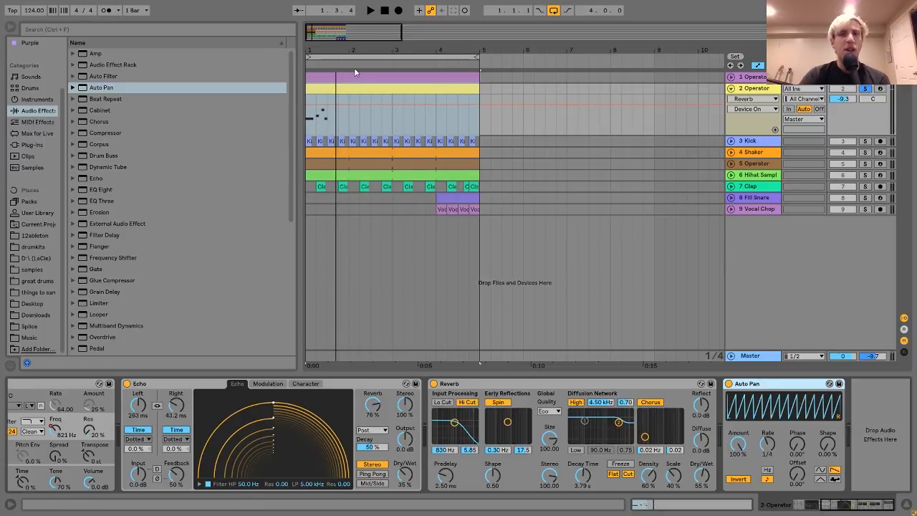
Solo the tracks from Kick through Fill Snare and play them together from the start.
{"action": "left_click_drag", "start_coordinate": [351, 52], "coordinate": [351, 36]}
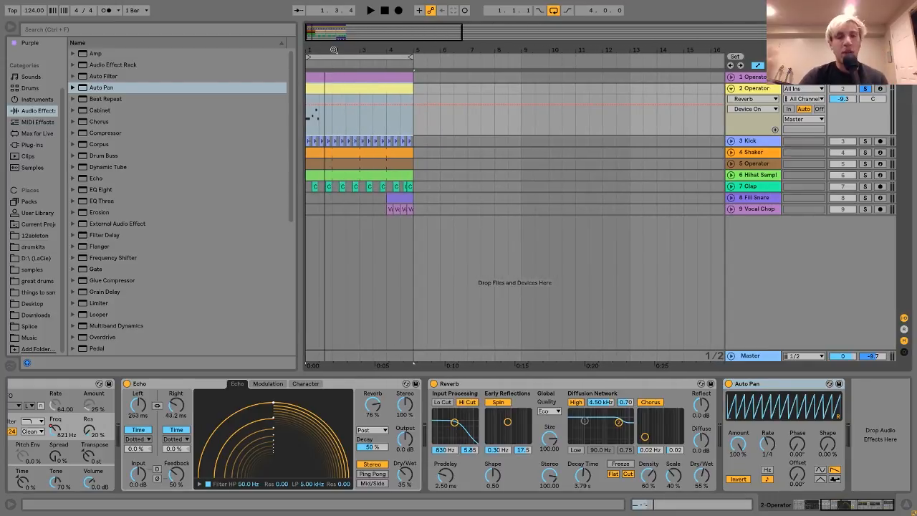
{"action": "key", "text": "plus"}
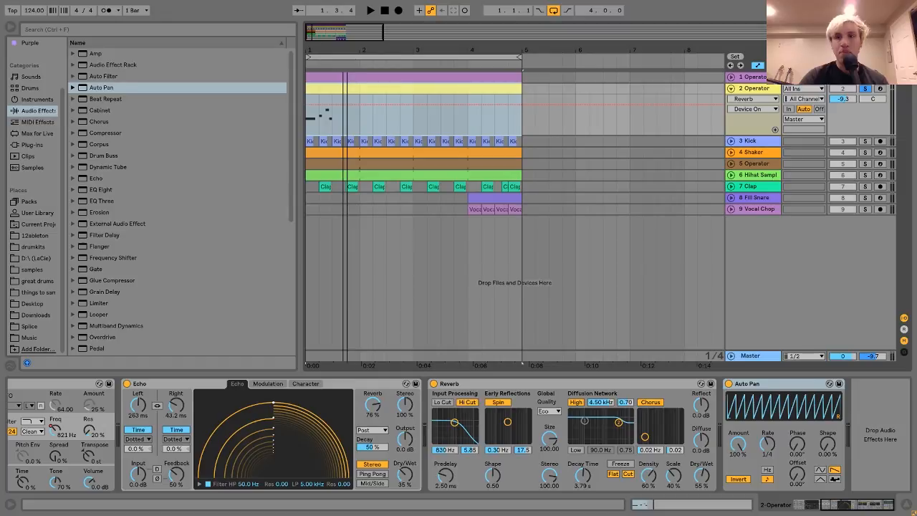
{"action": "left_click", "coordinate": [760, 141]}
{"action": "left_click_drag", "start_coordinate": [863, 143], "coordinate": [865, 198]}
{"action": "key", "text": "space"}
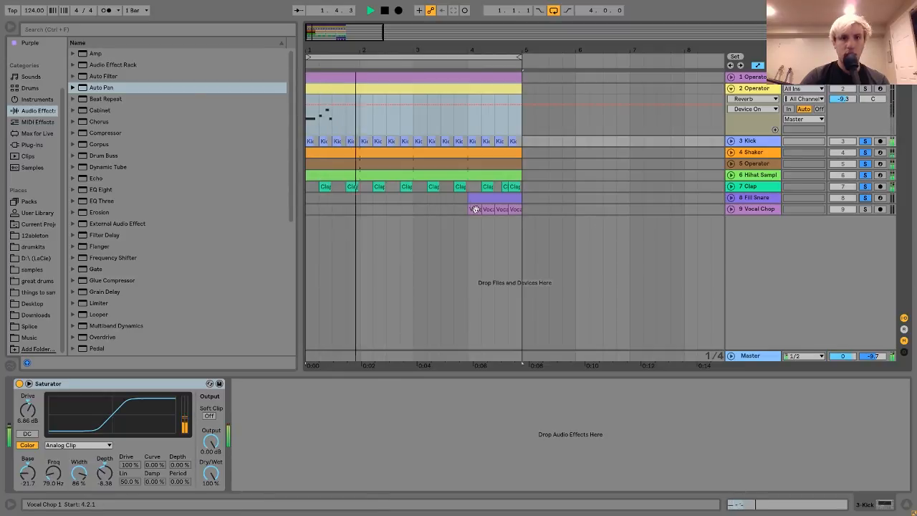
{"action": "key", "text": "space"}
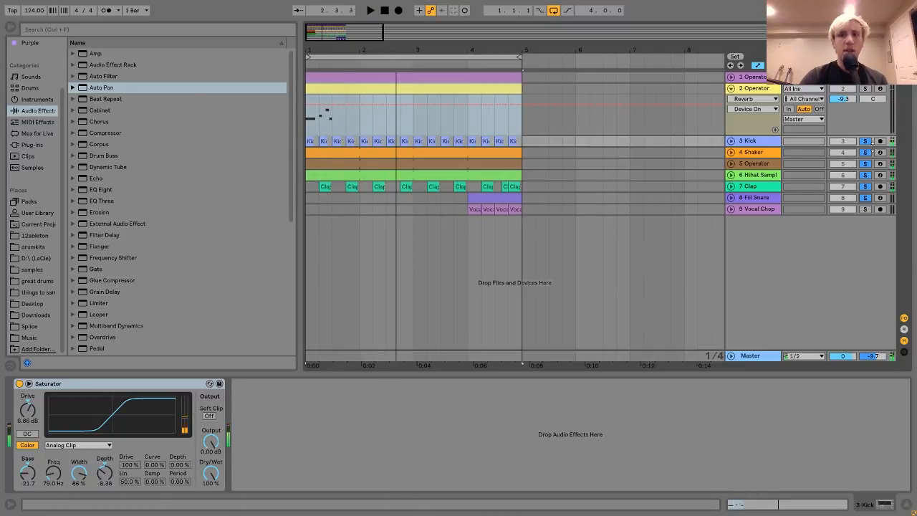
Solo only the Kick track, unfold it to show its waveforms and play it twice.
{"action": "left_click", "coordinate": [864, 141]}
{"action": "left_click", "coordinate": [755, 141]}
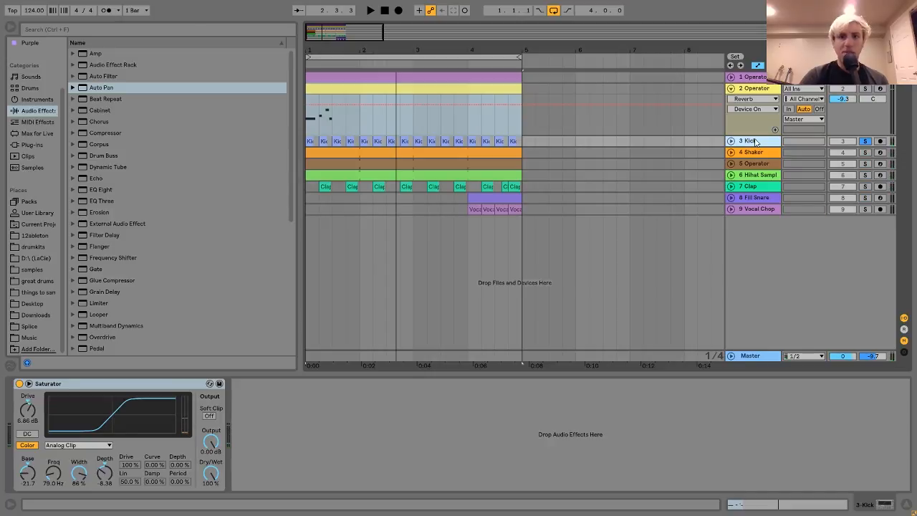
{"action": "key", "text": "space"}
{"action": "left_click", "coordinate": [730, 141]}
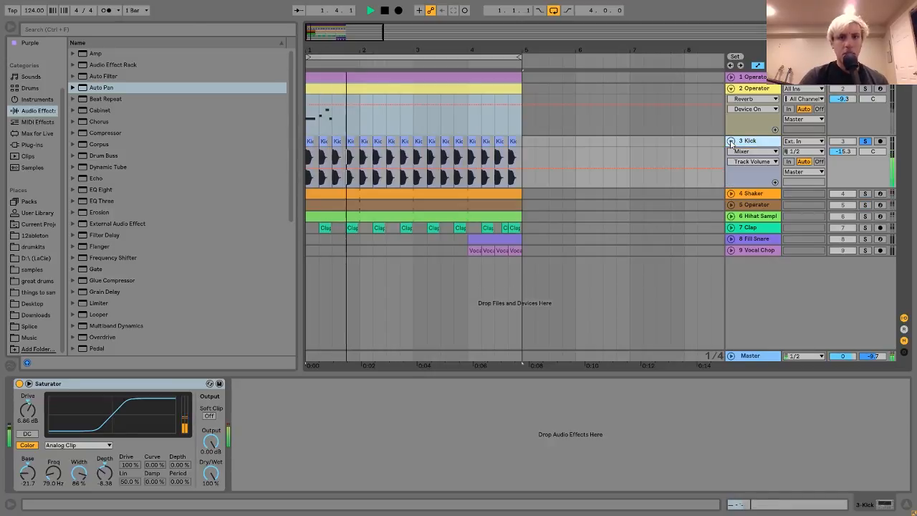
{"action": "key", "text": "space"}
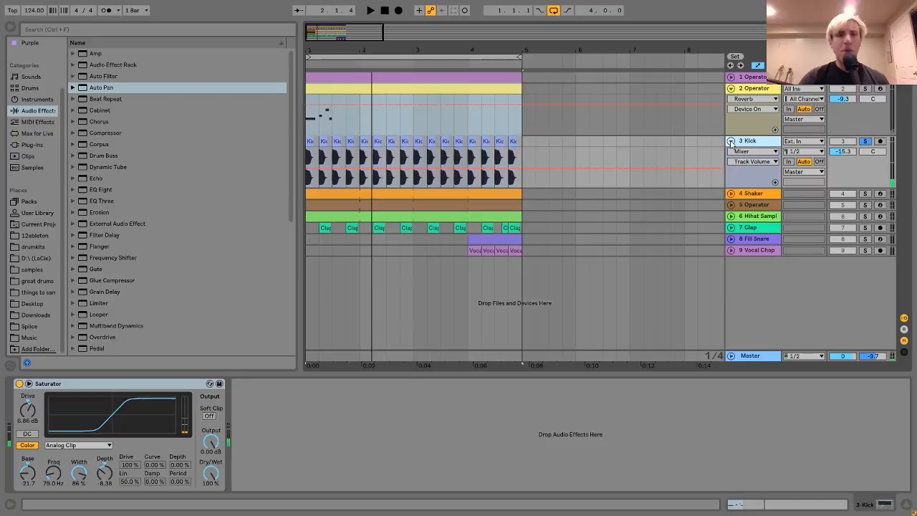
{"action": "key", "text": "space"}
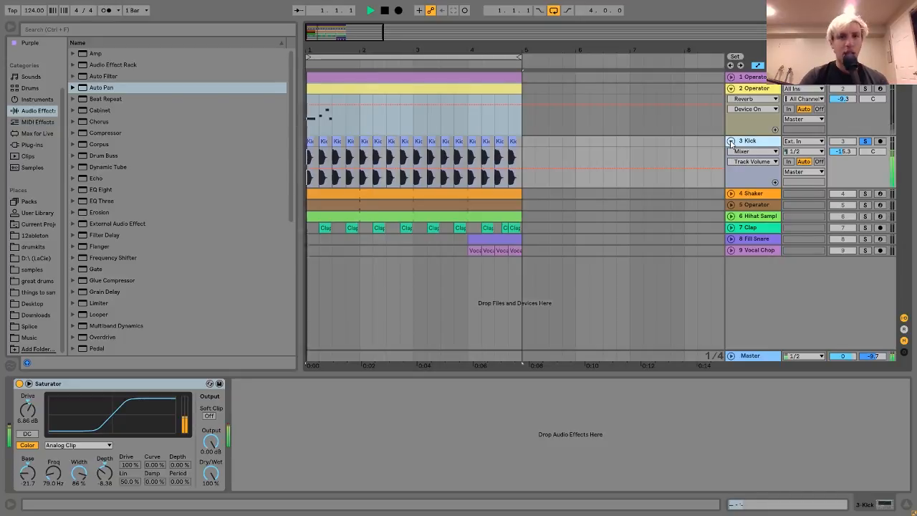
{"action": "key", "text": "space"}
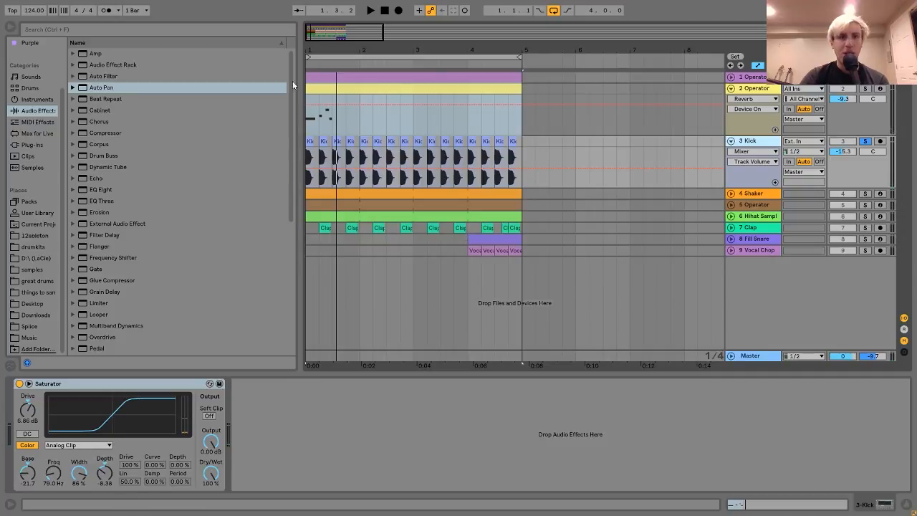
Compare the kick's playback with its Saturator bypassed and with it enabled again.
{"action": "left_click", "coordinate": [19, 383]}
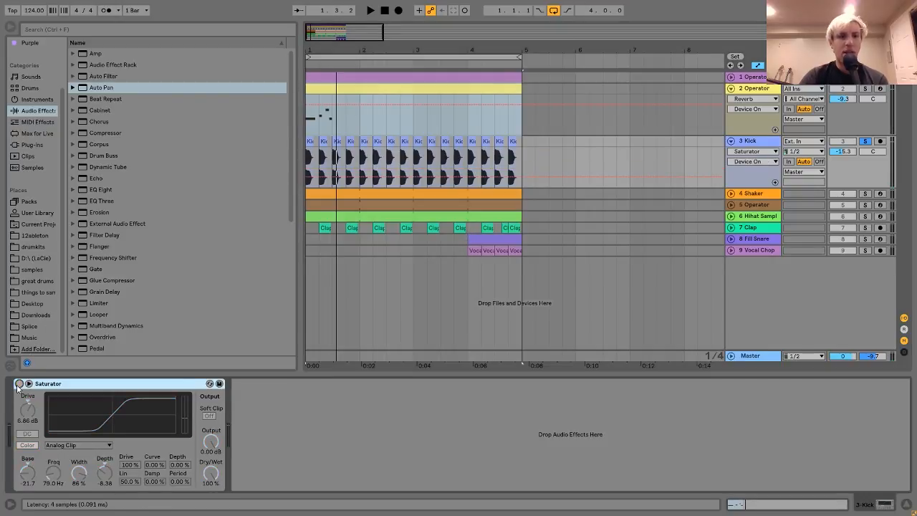
{"action": "key", "text": "space"}
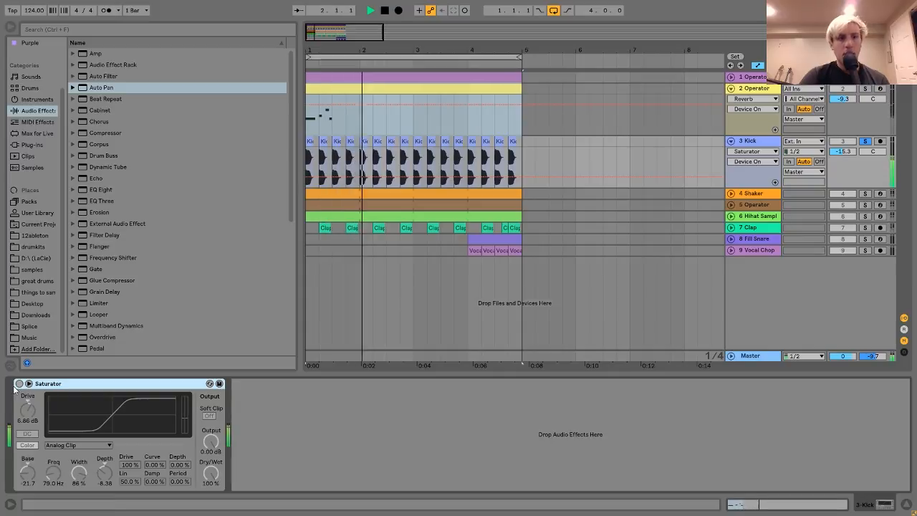
{"action": "left_click", "coordinate": [19, 383]}
{"action": "key", "text": "space"}
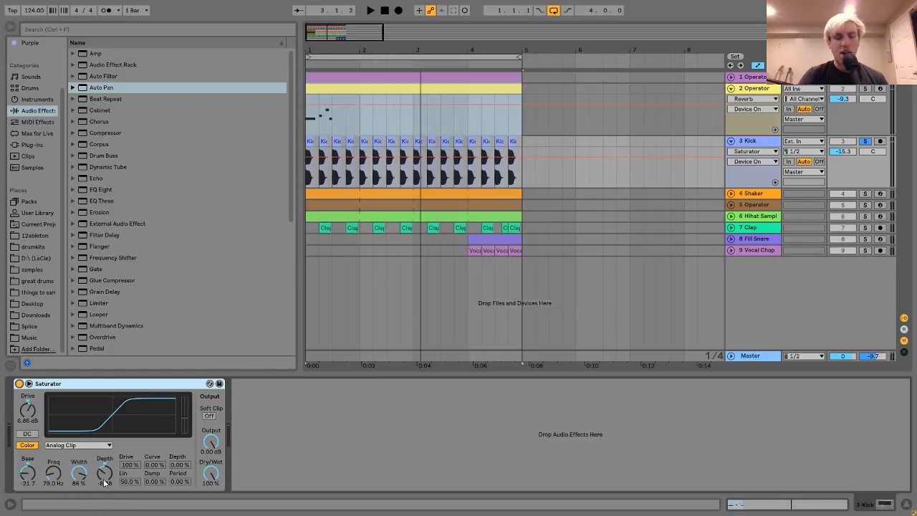
{"action": "key", "text": "space"}
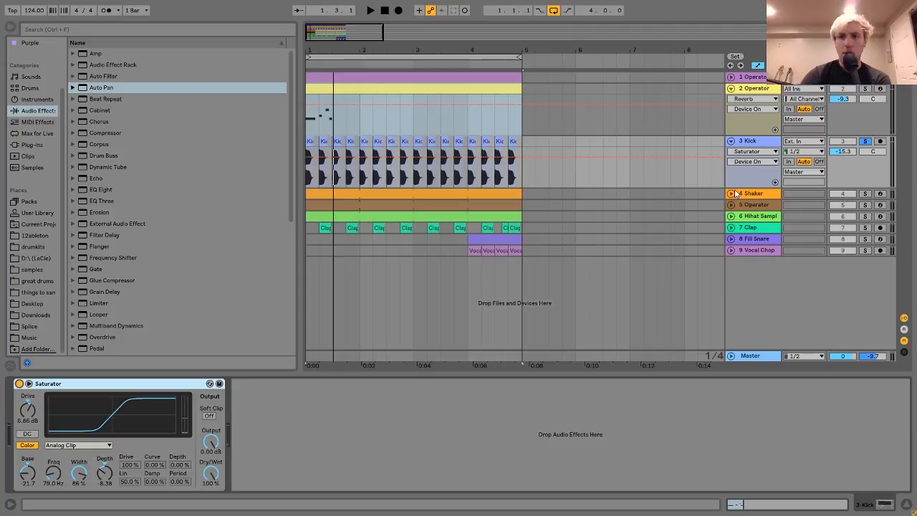
Solo the Shaker track, unfold it to show its note pattern and play it.
{"action": "left_click", "coordinate": [760, 194]}
{"action": "left_click", "coordinate": [864, 194]}
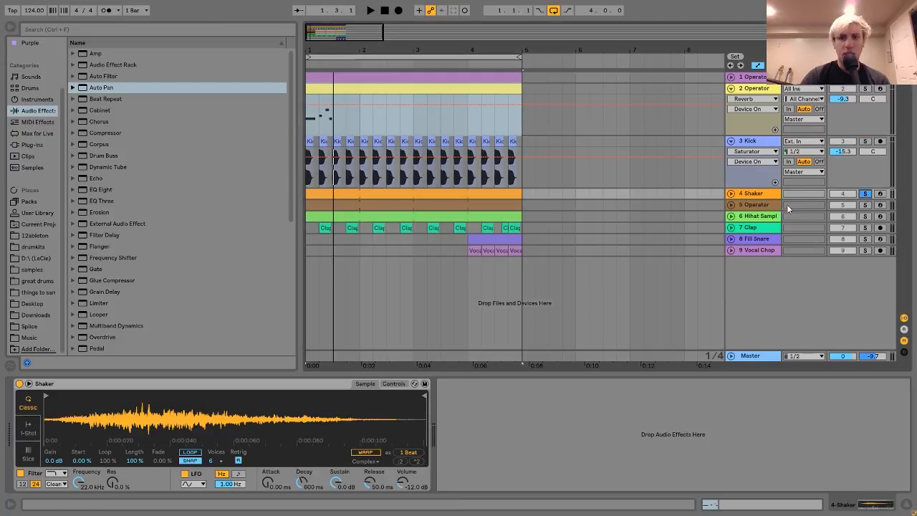
{"action": "left_click", "coordinate": [730, 194]}
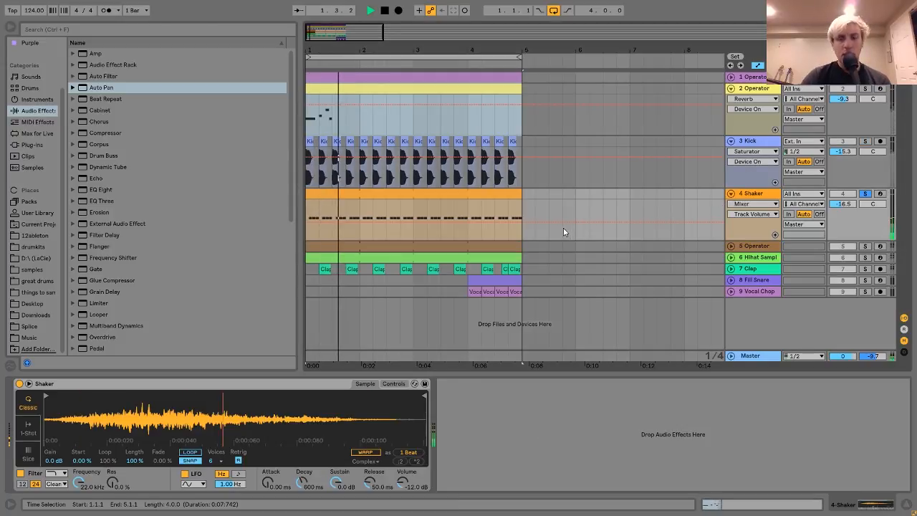
Play the Shaker with the track 5 Operator and Hihat Sample soloed alongside it, and return to the Shaker solo alone.
{"action": "left_click", "coordinate": [864, 245], "text": "ctrl"}
{"action": "left_click", "coordinate": [864, 257], "text": "ctrl"}
{"action": "key", "text": "space"}
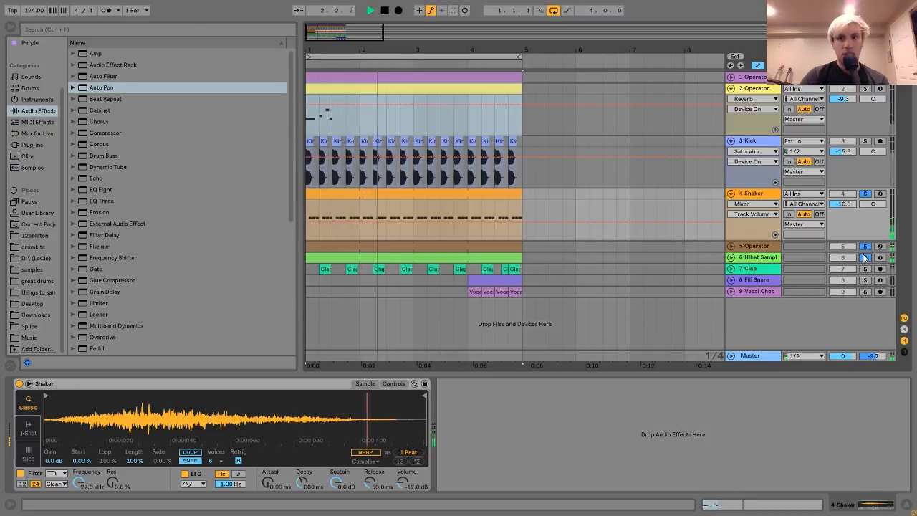
{"action": "left_click", "coordinate": [864, 257]}
{"action": "left_click", "coordinate": [864, 246]}
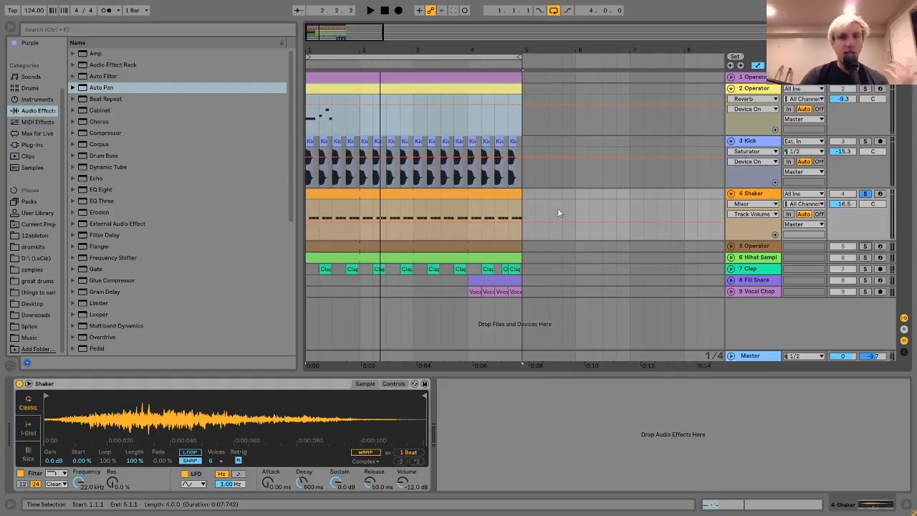
Reveal the Shaker's source sample in the browser from its sample display.
{"action": "left_click", "coordinate": [454, 204]}
{"action": "right_click", "coordinate": [209, 408]}
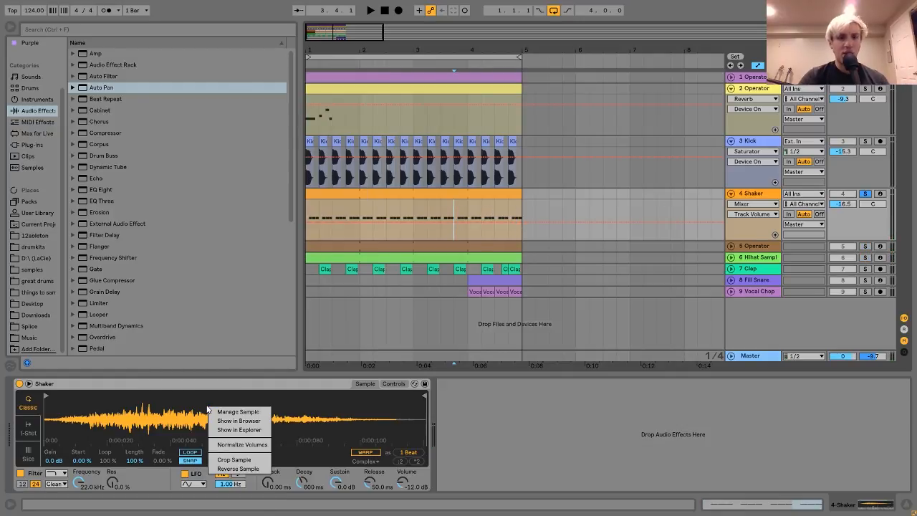
{"action": "left_click", "coordinate": [241, 420]}
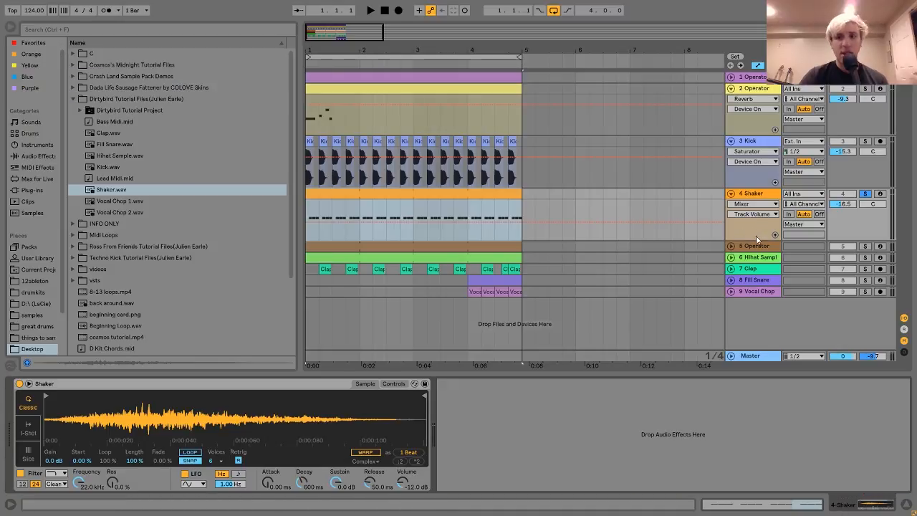
{"action": "left_click", "coordinate": [756, 246]}
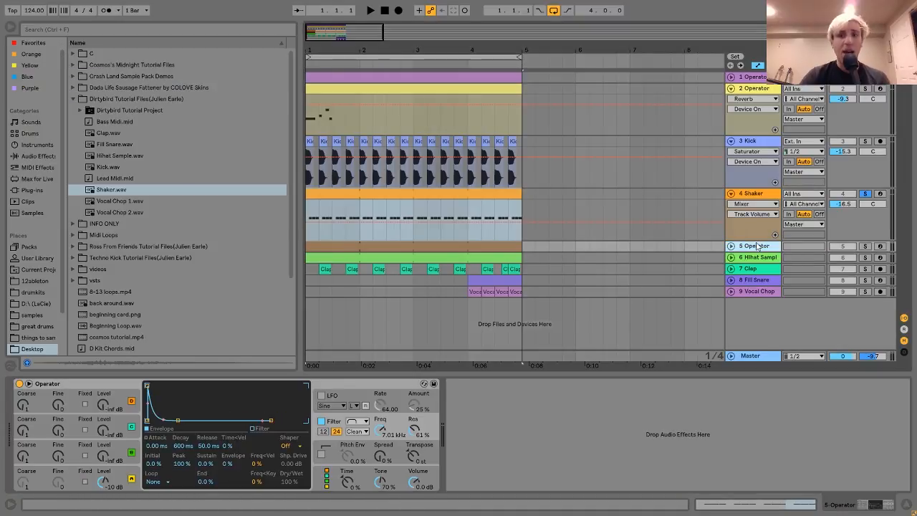
{"action": "left_click", "coordinate": [864, 246]}
{"action": "key", "text": "space"}
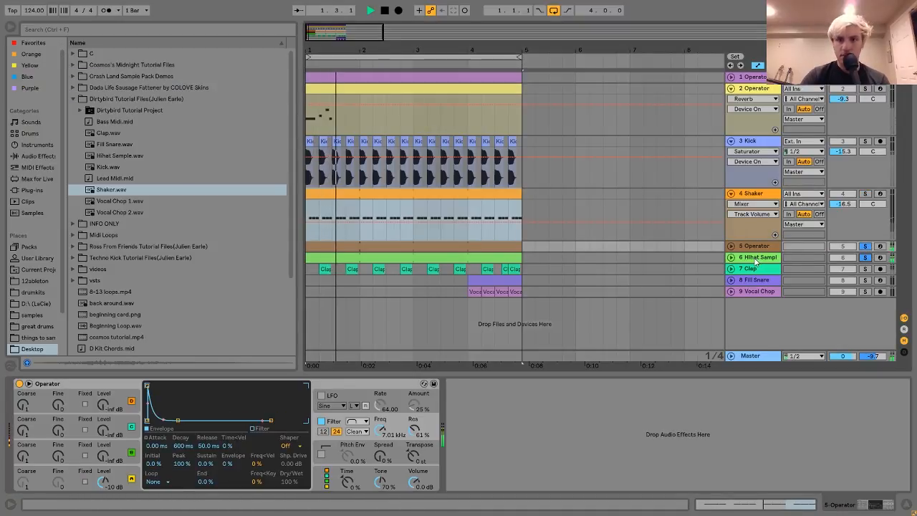
{"action": "left_click", "coordinate": [745, 258]}
{"action": "key", "text": "space"}
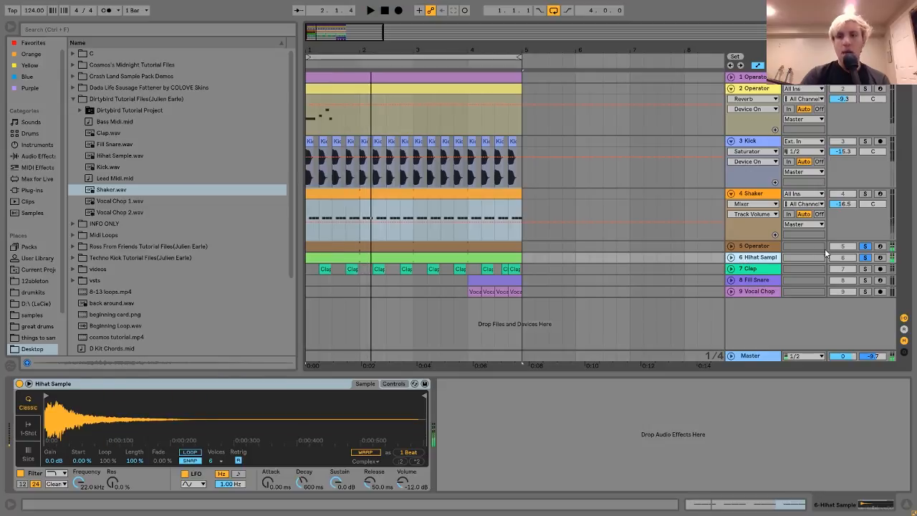
Solo only the Hihat Sample track and play it from the start several times.
{"action": "left_click", "coordinate": [865, 257]}
{"action": "key", "text": "space"}
{"action": "left_click", "coordinate": [864, 257]}
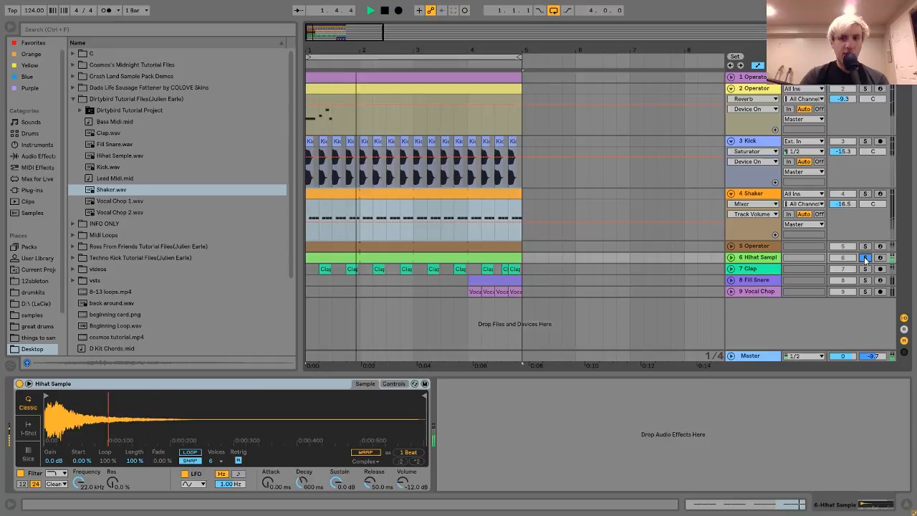
{"action": "key", "text": "space"}
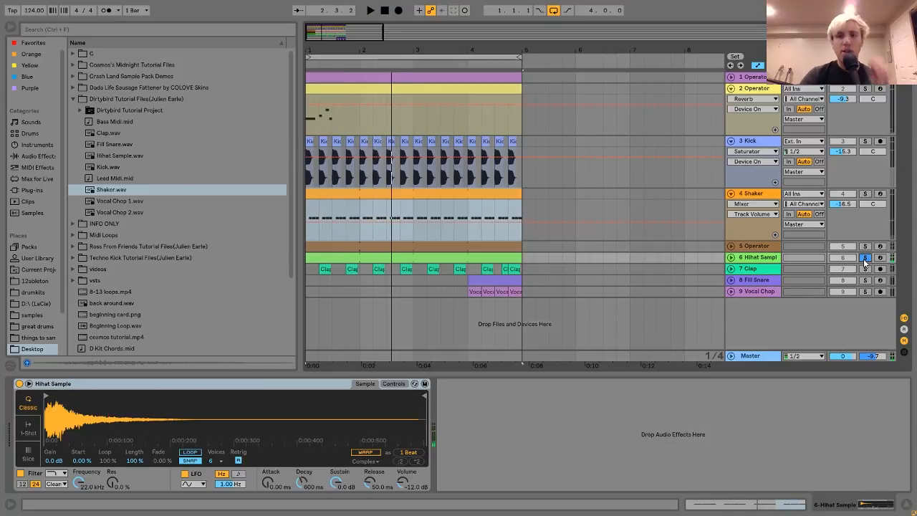
{"action": "key", "text": "space"}
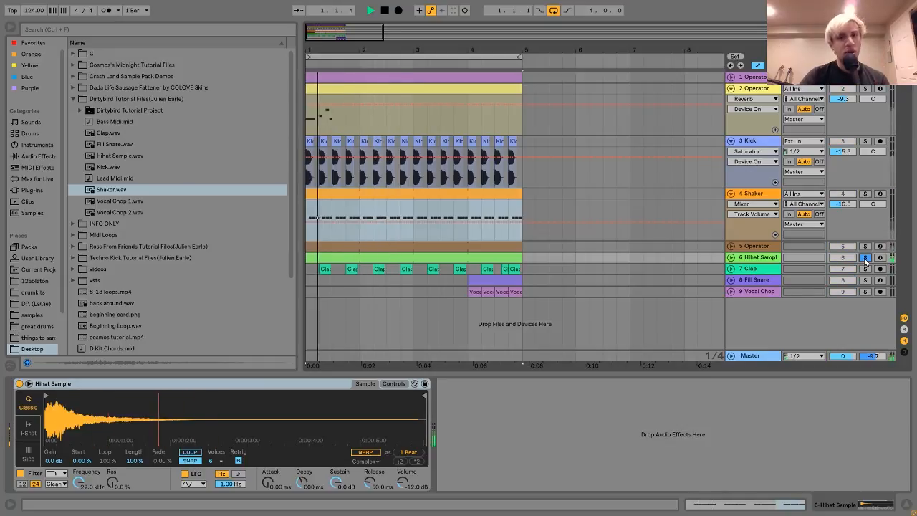
{"action": "key", "text": "space"}
Clear the solo and compare the full loop with the track 5 Operator muted and active again.
{"action": "left_click", "coordinate": [864, 257]}
{"action": "left_click", "coordinate": [848, 247]}
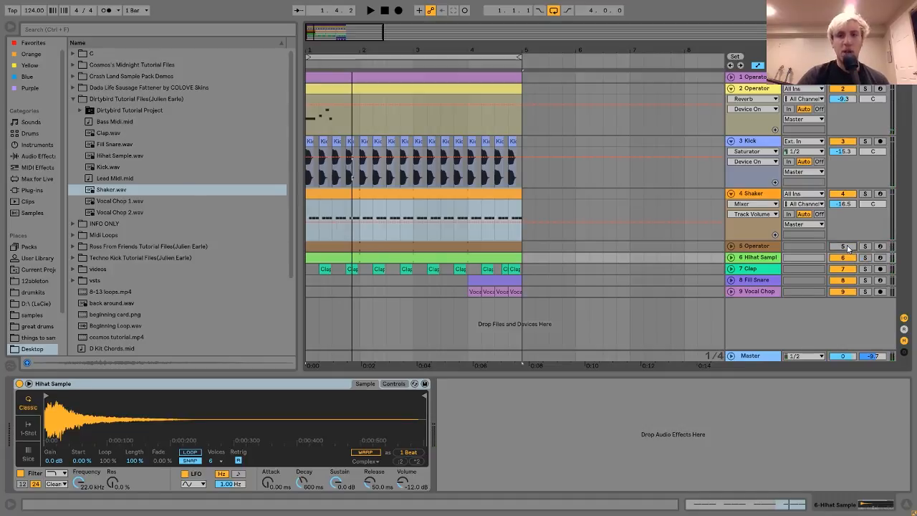
{"action": "key", "text": "space"}
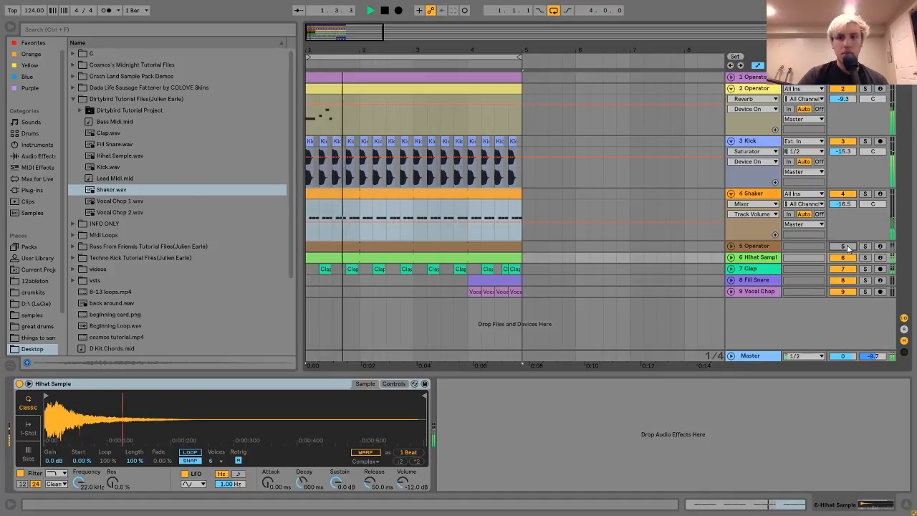
{"action": "key", "text": "space"}
{"action": "left_click", "coordinate": [848, 248]}
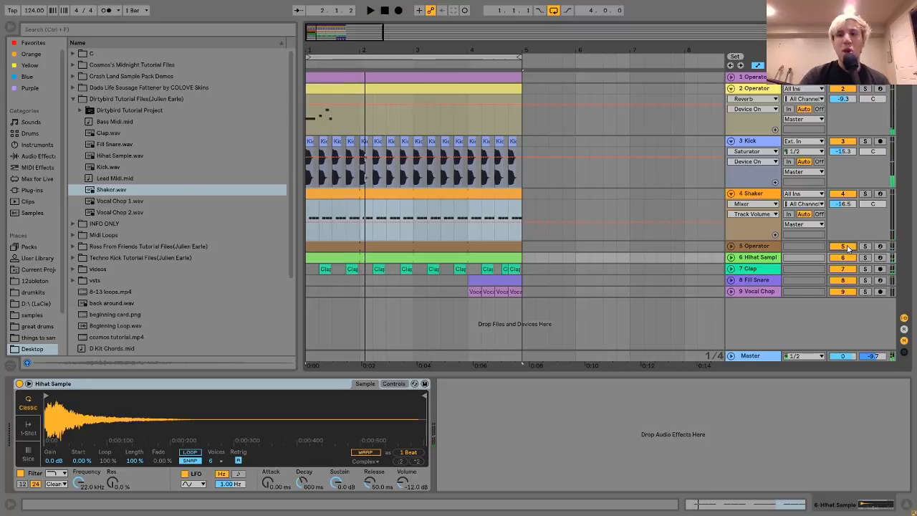
{"action": "left_click", "coordinate": [750, 247]}
{"action": "key", "text": "space"}
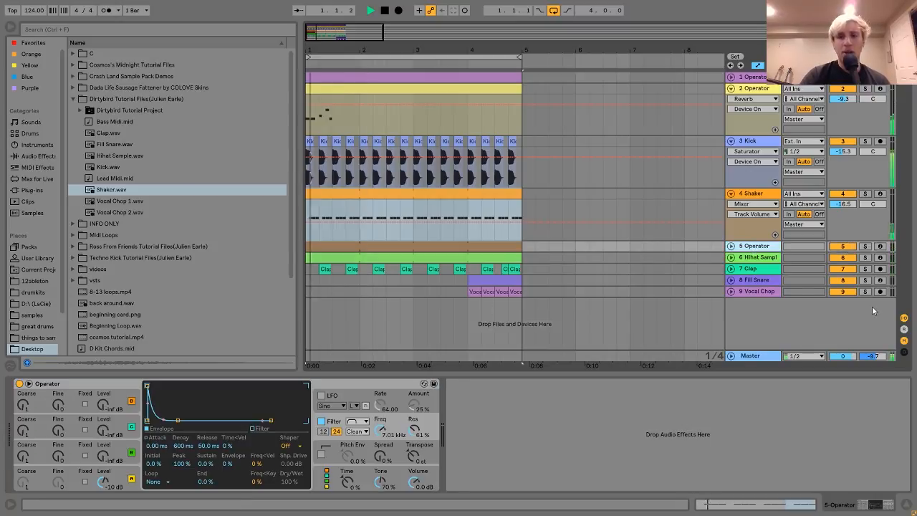
{"action": "key", "text": "space"}
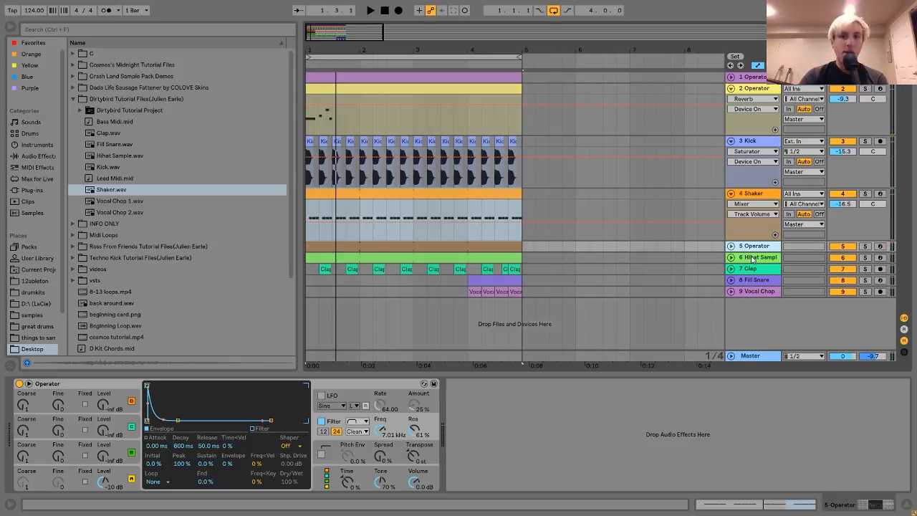
Solo the track 5 Operator, examine its noise oscillator and filter settings and play the sound.
{"action": "left_click", "coordinate": [865, 247]}
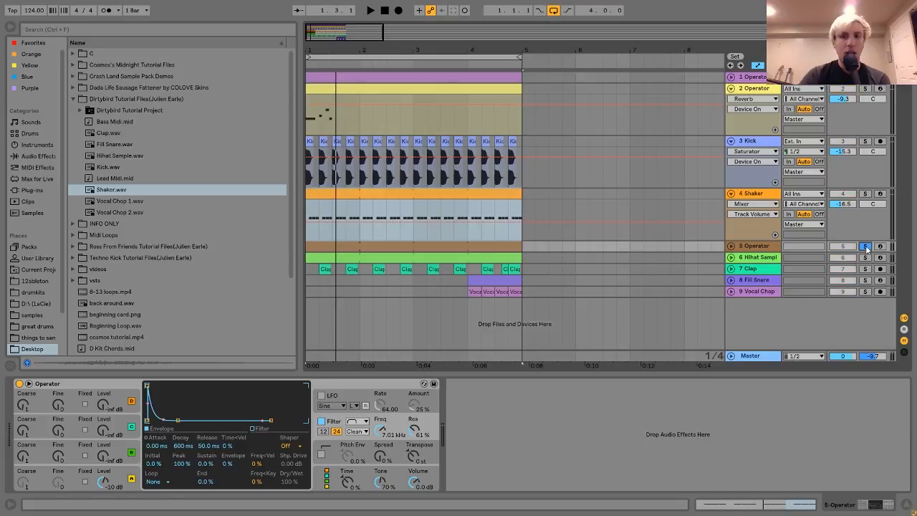
{"action": "left_click", "coordinate": [129, 476]}
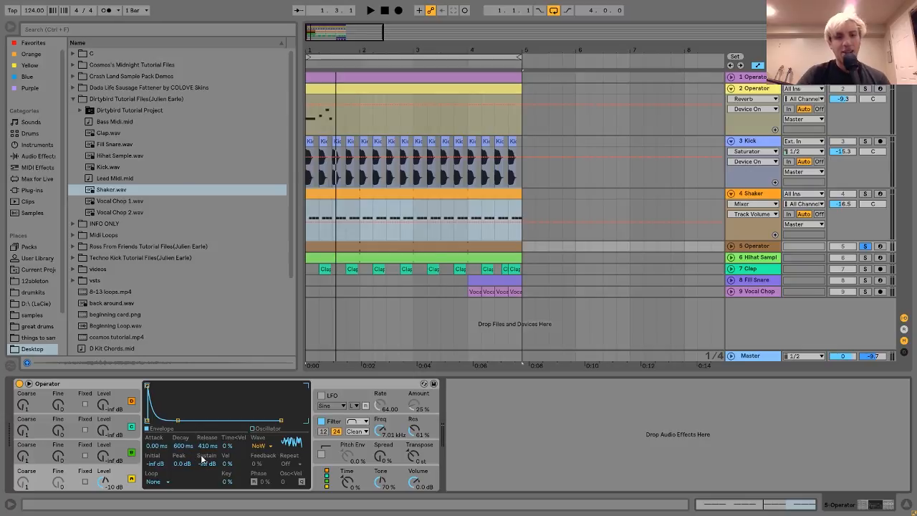
{"action": "left_click", "coordinate": [339, 423]}
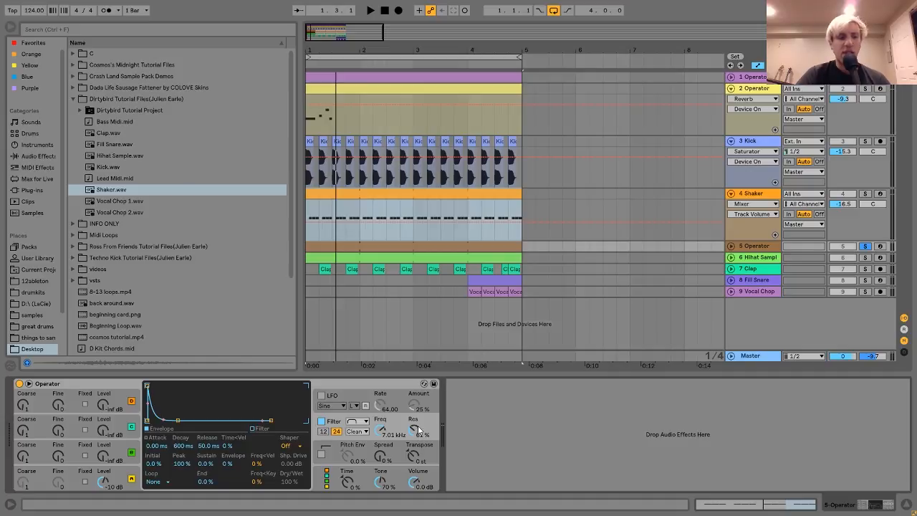
{"action": "key", "text": "space"}
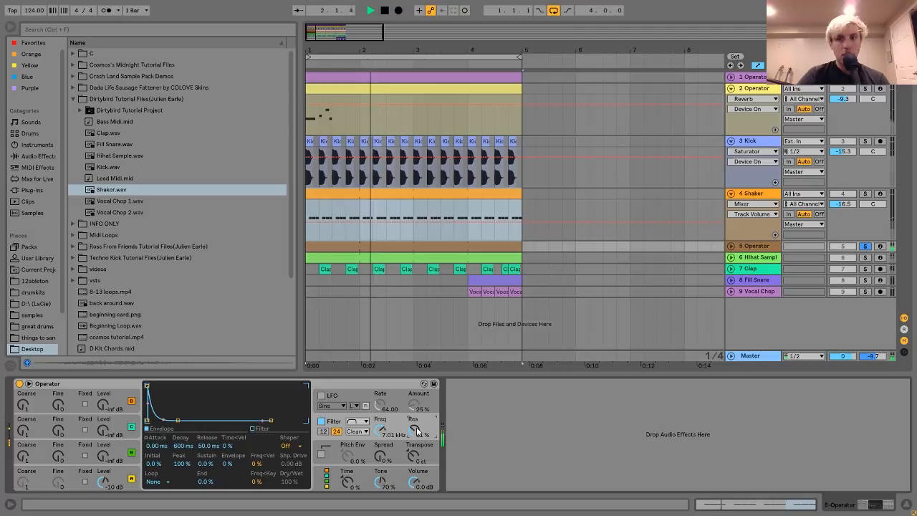
{"action": "key", "text": "space"}
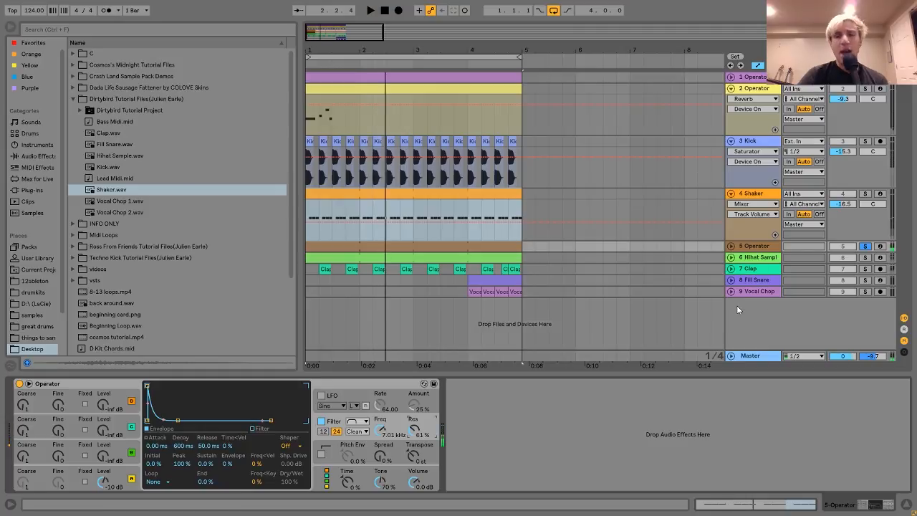
Switch the solo to the Hihat Sample track, play it and show its sample device.
{"action": "left_click", "coordinate": [864, 257]}
{"action": "key", "text": "space"}
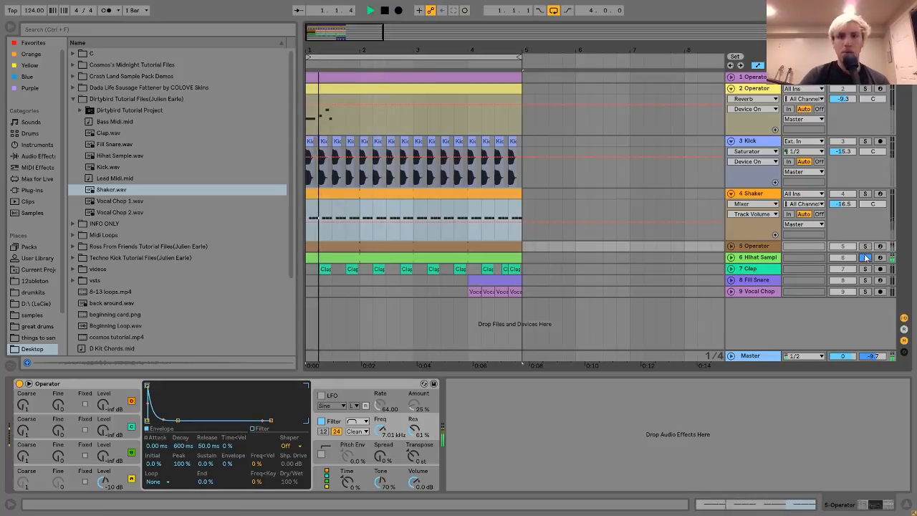
{"action": "left_click", "coordinate": [780, 258]}
{"action": "key", "text": "space"}
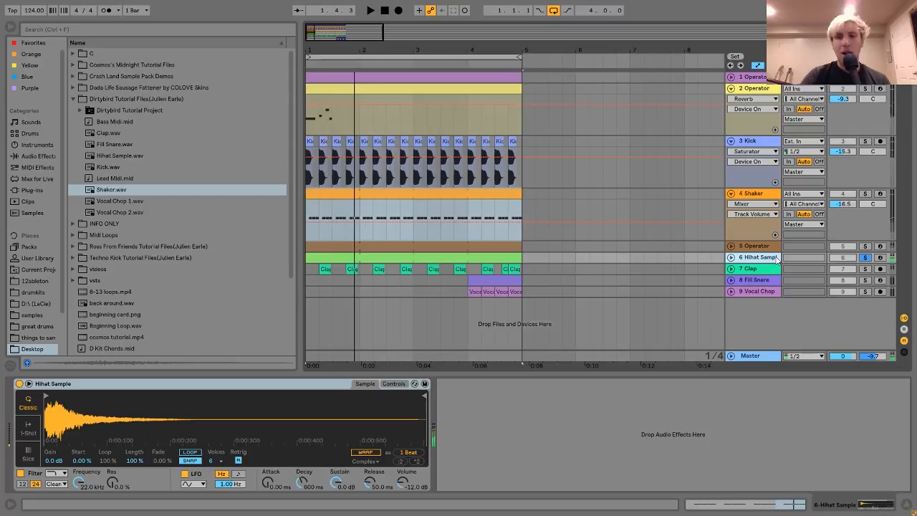
Play the track 5 Operator alone and with the Hihat Sample soloed alongside it.
{"action": "left_click", "coordinate": [866, 246]}
{"action": "key", "text": "space"}
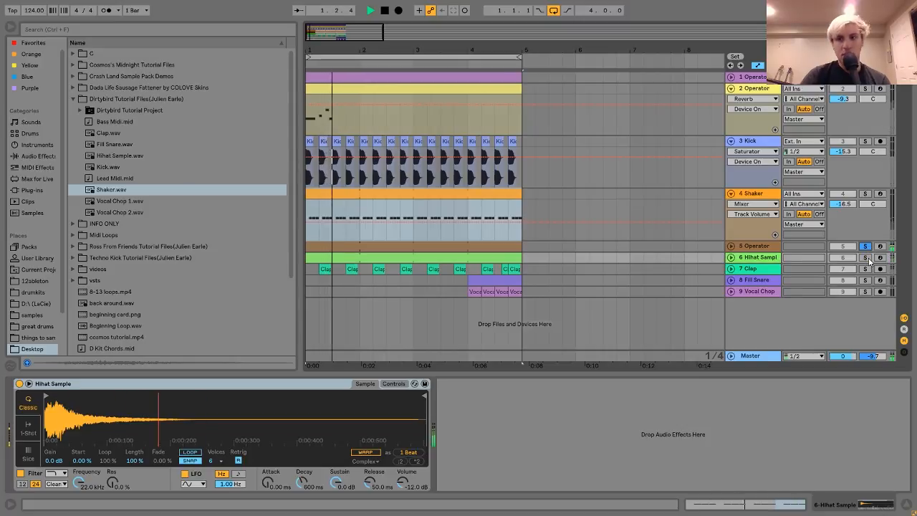
{"action": "left_click", "coordinate": [869, 260], "text": "ctrl"}
{"action": "key", "text": "space"}
{"action": "key", "text": "space"}
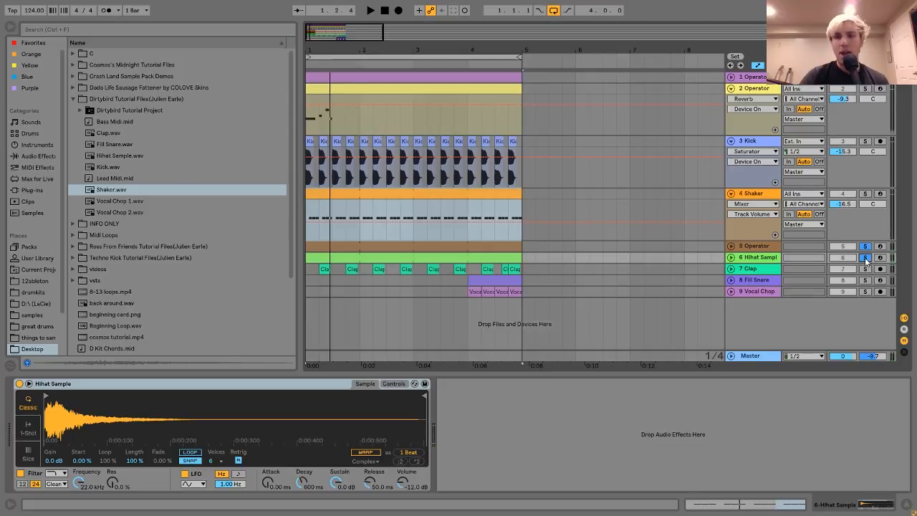
Clear the hi-hat solos, play the Clap track soloed and unfold it to show its waveforms.
{"action": "left_click", "coordinate": [790, 260]}
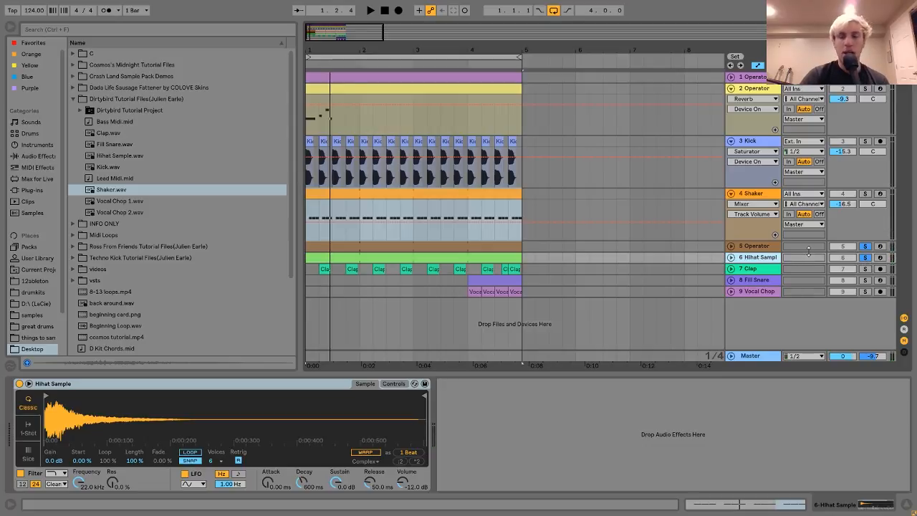
{"action": "left_click", "coordinate": [864, 257]}
{"action": "left_click", "coordinate": [743, 268]}
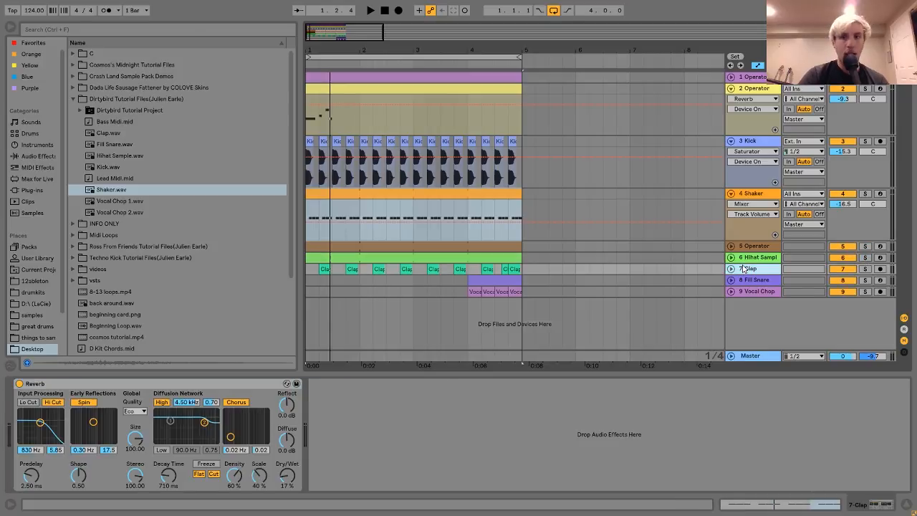
{"action": "left_click", "coordinate": [864, 269]}
{"action": "key", "text": "space"}
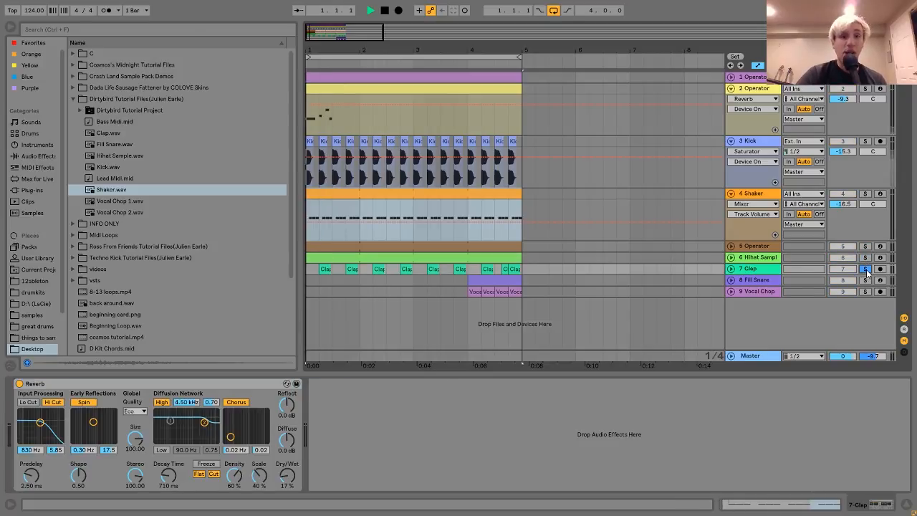
{"action": "left_click", "coordinate": [731, 269]}
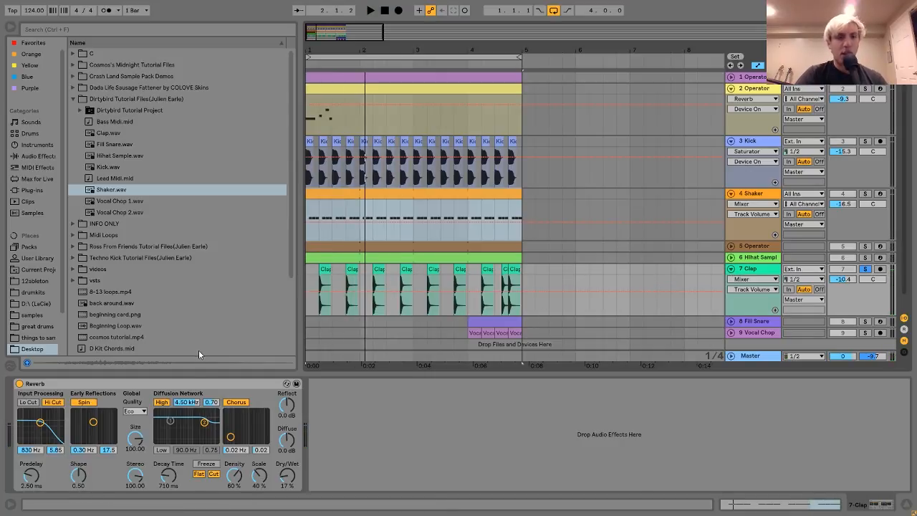
Select the first clap clip and play the soloed claps from the start.
{"action": "left_click", "coordinate": [324, 270]}
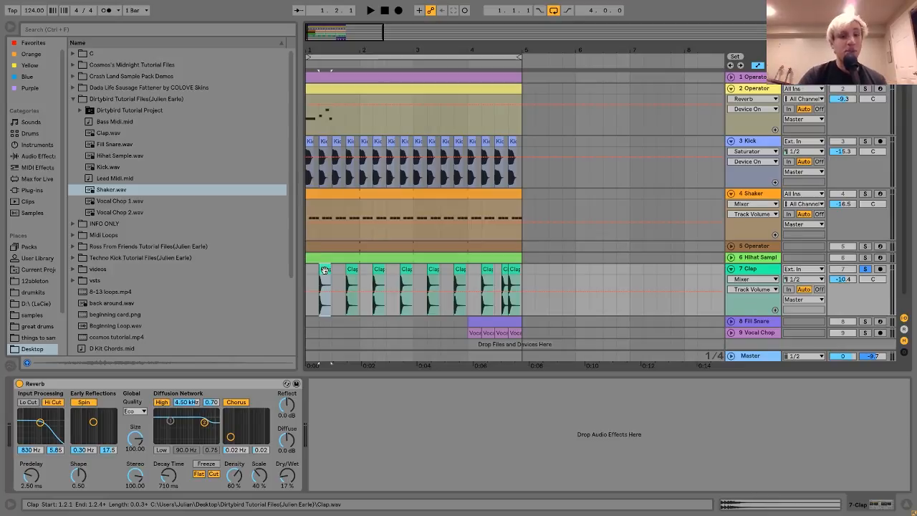
{"action": "key", "text": "space"}
{"action": "key", "text": "space"}
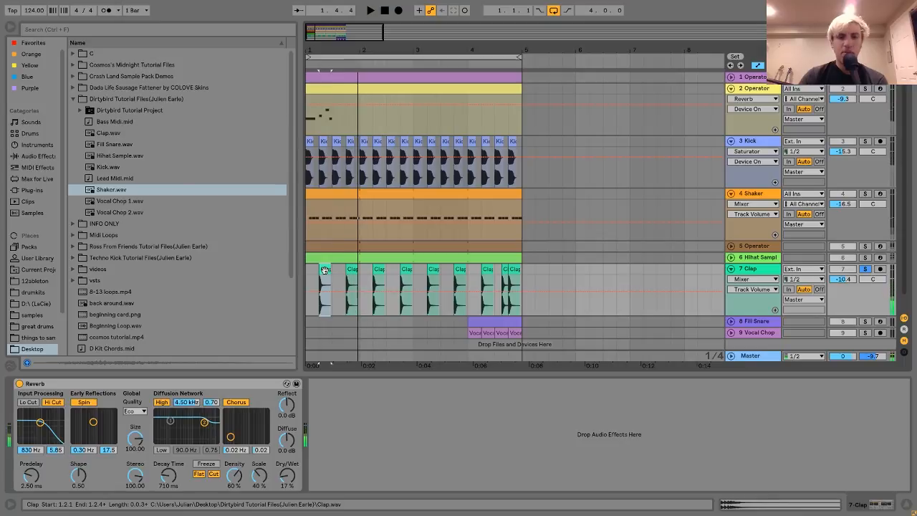
Compare the claps with the Clap track's Reverb bypassed and enabled again.
{"action": "left_click", "coordinate": [321, 299]}
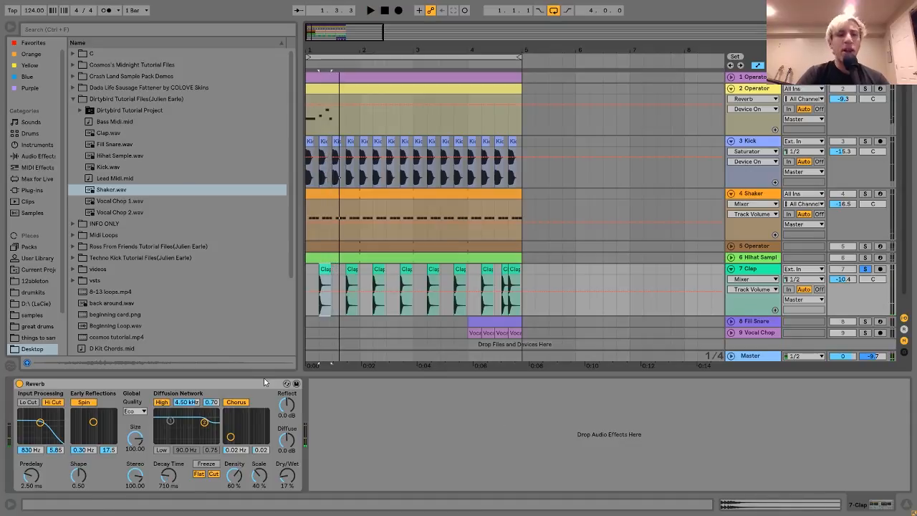
{"action": "left_click", "coordinate": [19, 384]}
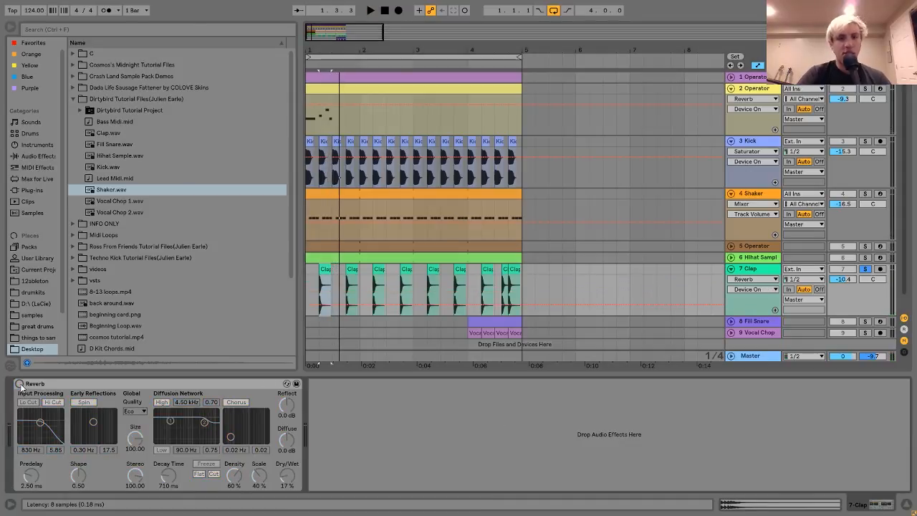
{"action": "left_click", "coordinate": [20, 384]}
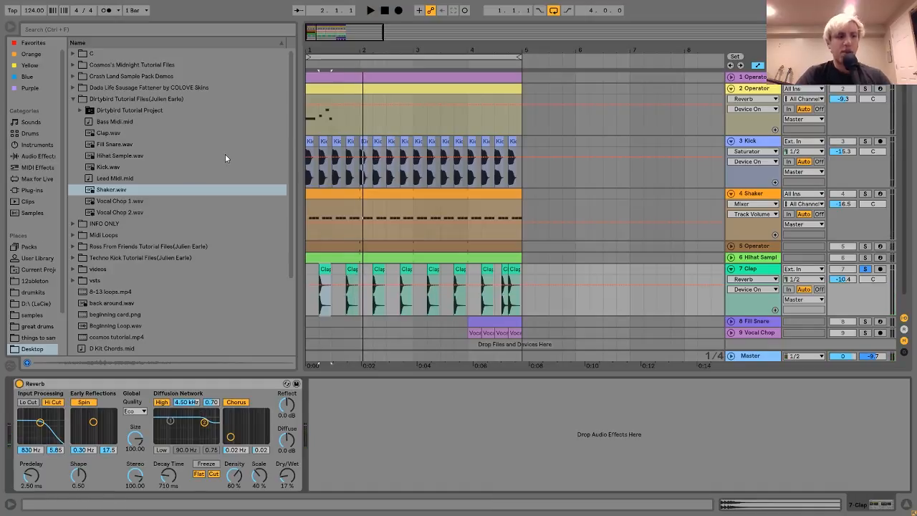
Select the short extra clap clip near the end of bar 4, play the soloed claps and examine it up close.
{"action": "left_click", "coordinate": [325, 310]}
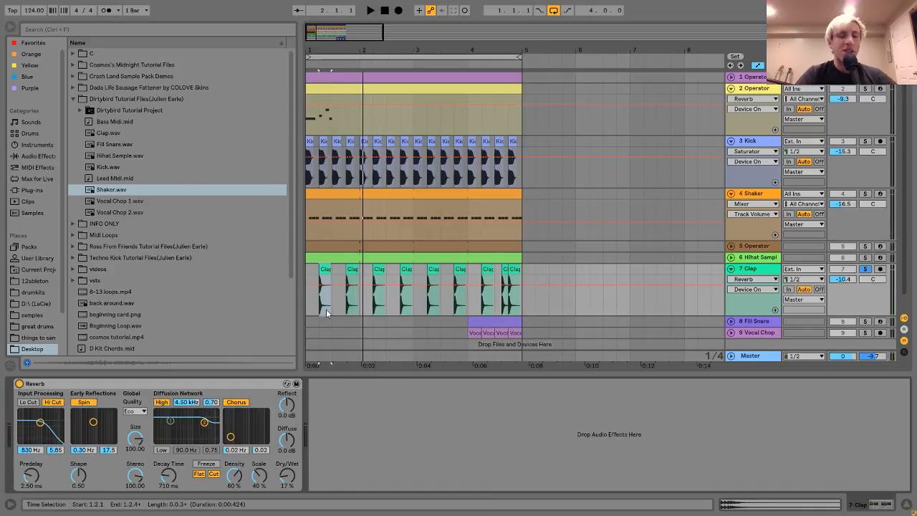
{"action": "left_click", "coordinate": [448, 242]}
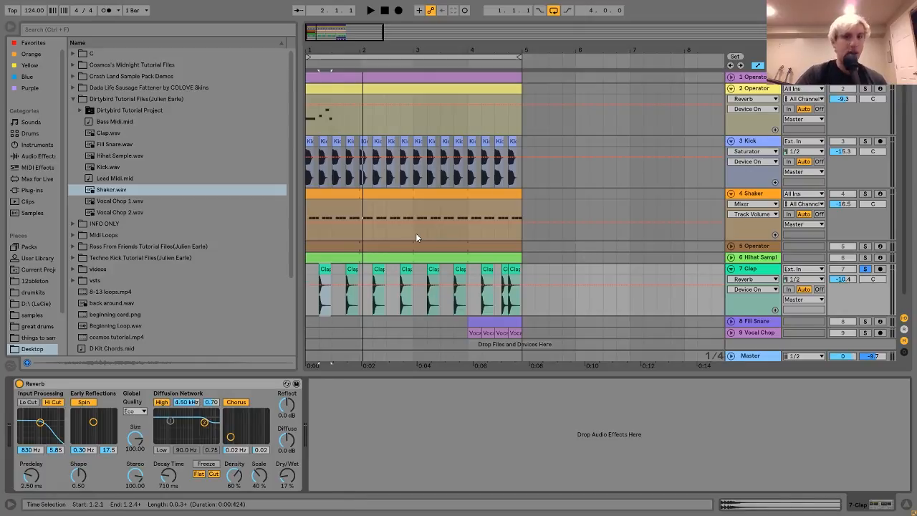
{"action": "left_click", "coordinate": [504, 270]}
{"action": "key", "text": "space"}
{"action": "key", "text": "space"}
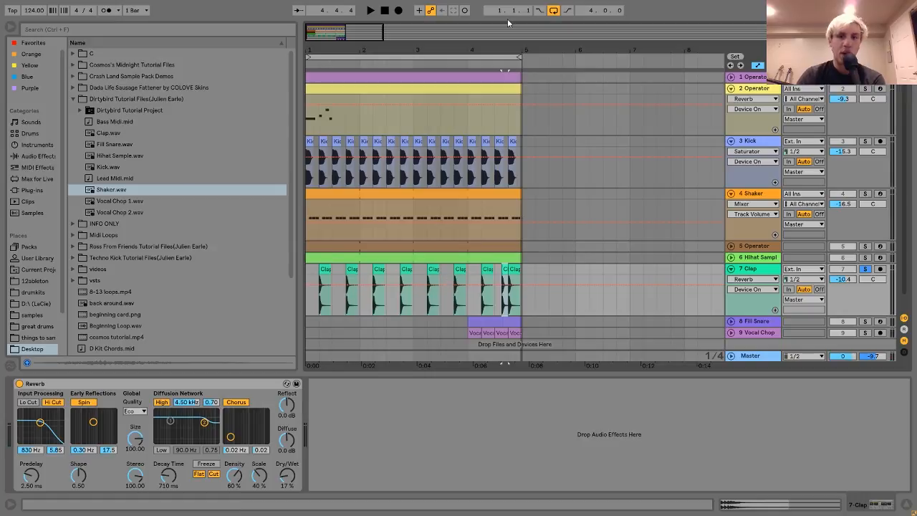
{"action": "key", "text": "plus"}
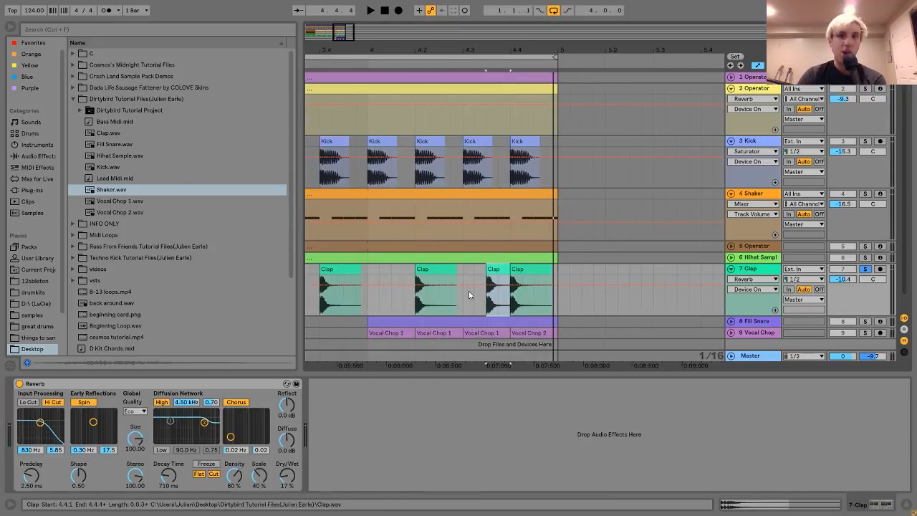
{"action": "left_click_drag", "start_coordinate": [473, 47], "coordinate": [473, 18]}
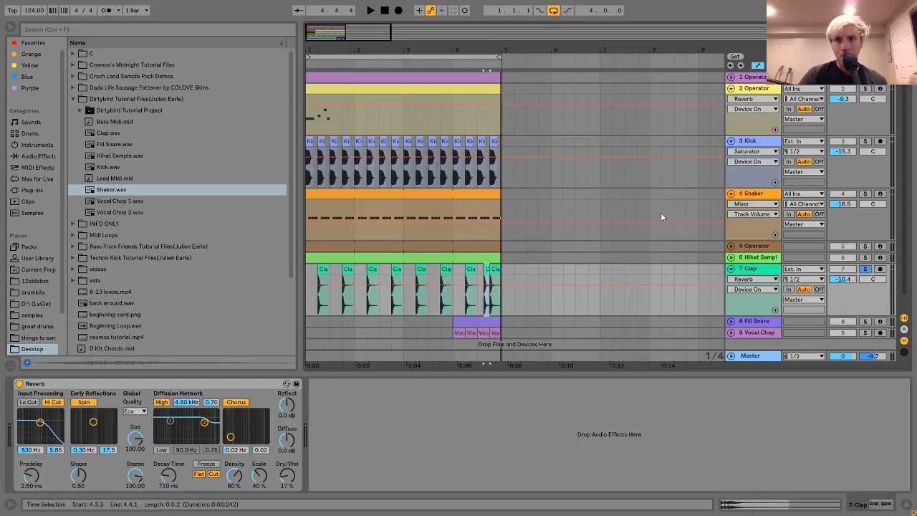
Unfold the Fill Snare track, select its bar 4 clip and play it soloed and with the full mix.
{"action": "left_click", "coordinate": [740, 324]}
{"action": "left_click", "coordinate": [732, 321]}
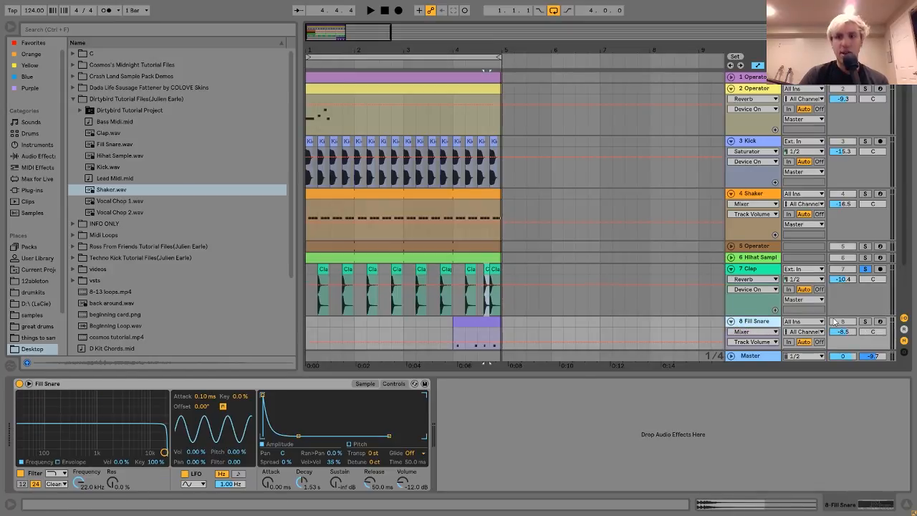
{"action": "left_click", "coordinate": [864, 321]}
{"action": "left_click", "coordinate": [495, 320]}
{"action": "key", "text": "space"}
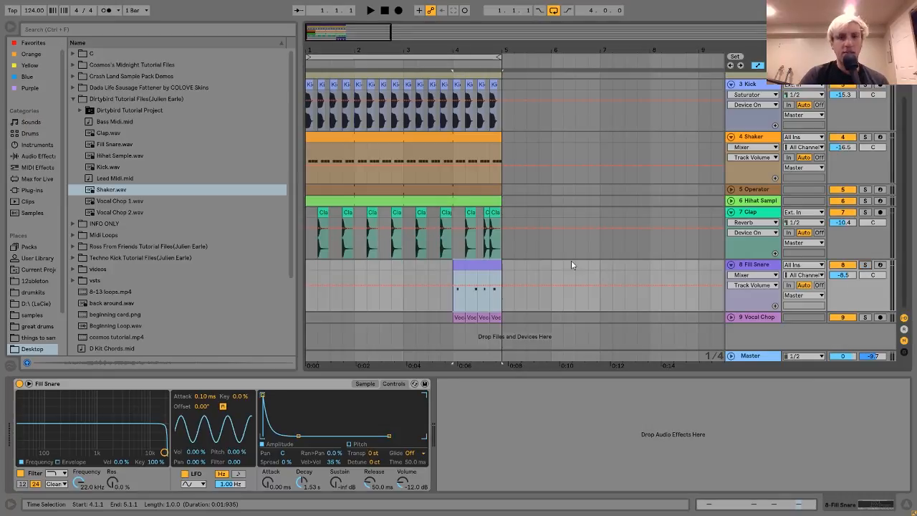
{"action": "key", "text": "space"}
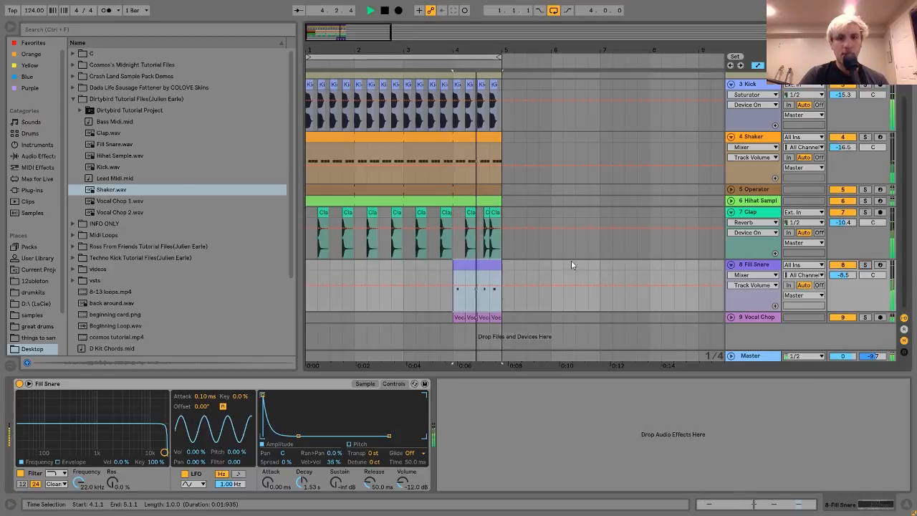
{"action": "key", "text": "space"}
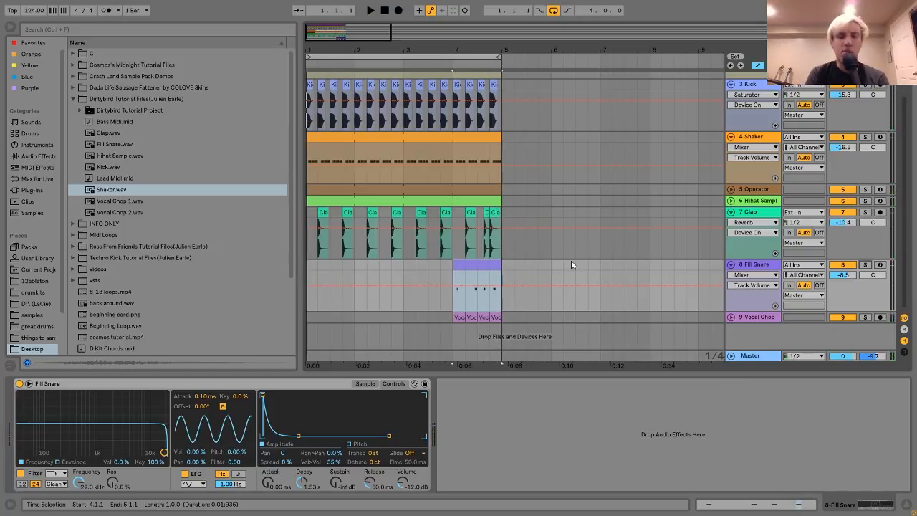
Show the Fill Snare instrument's sample waveform and locate its source file in the browser.
{"action": "left_click", "coordinate": [366, 383]}
{"action": "right_click", "coordinate": [278, 399]}
{"action": "left_click", "coordinate": [288, 414]}
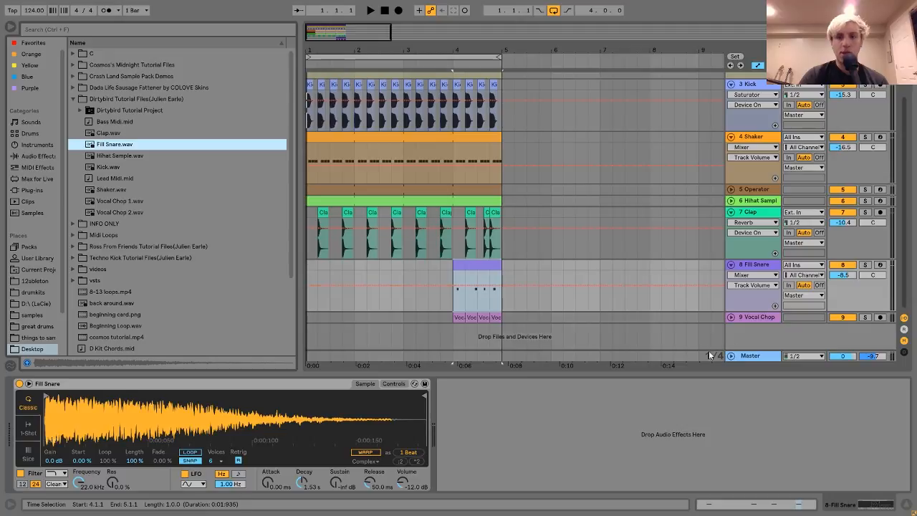
Unfold the Vocal Chop track, select its first clip, play the track soloed and clear the solo.
{"action": "left_click", "coordinate": [730, 317]}
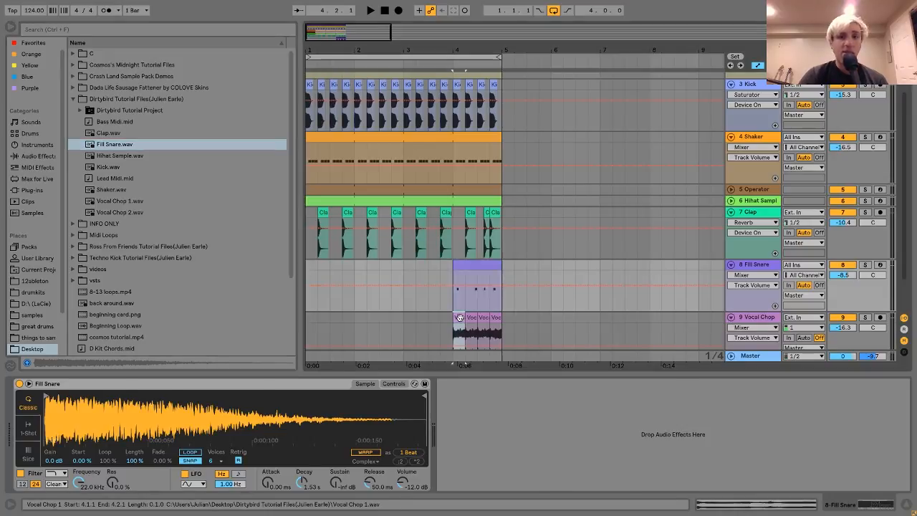
{"action": "left_click", "coordinate": [459, 318]}
{"action": "left_click", "coordinate": [863, 277]}
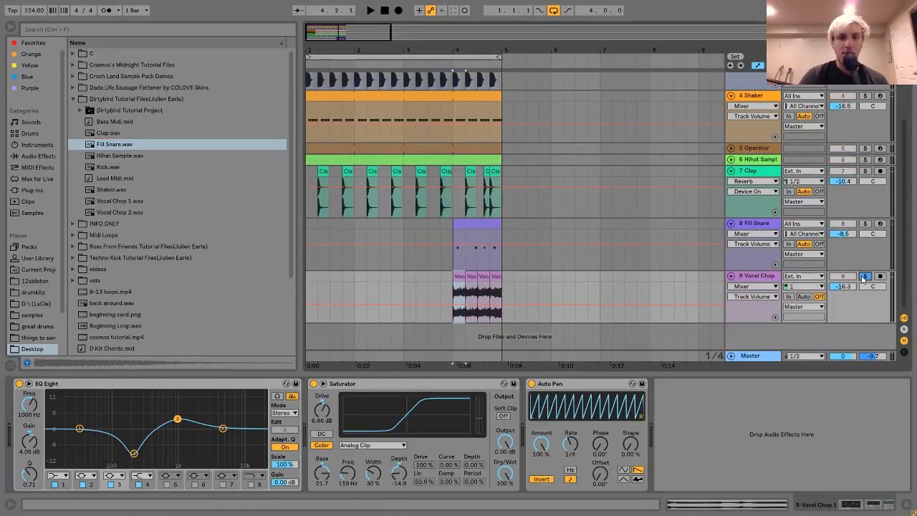
{"action": "key", "text": "space"}
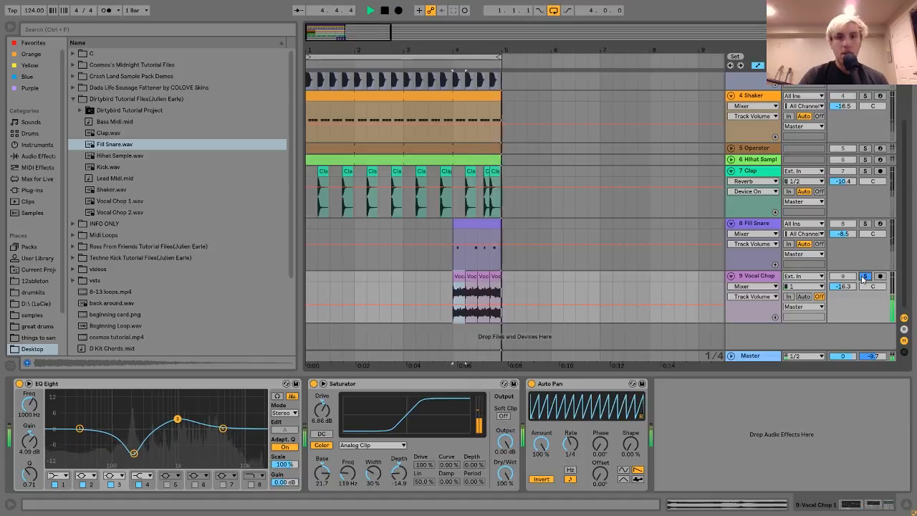
{"action": "left_click", "coordinate": [864, 277]}
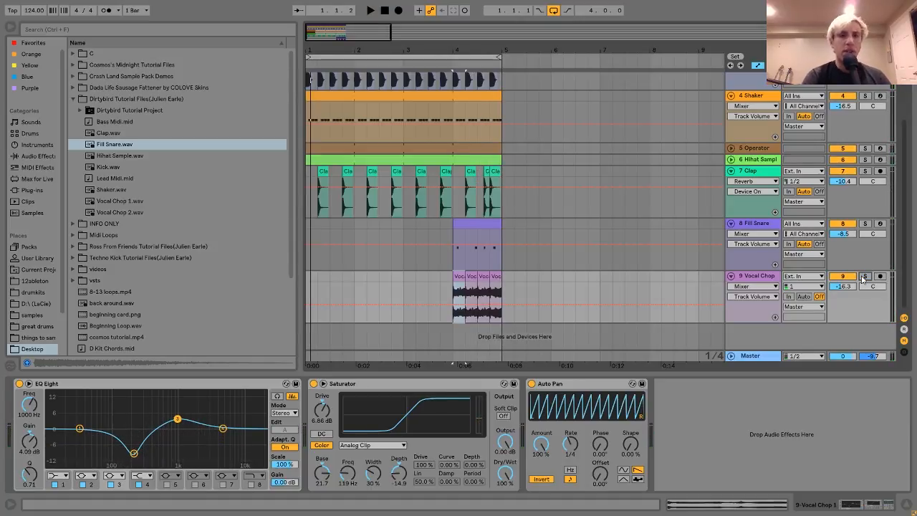
Preview Vocal Chop 1.wav and Vocal Chop 2.wav from the Dirtybird tutorial folder on the Desktop.
{"action": "left_click", "coordinate": [32, 123]}
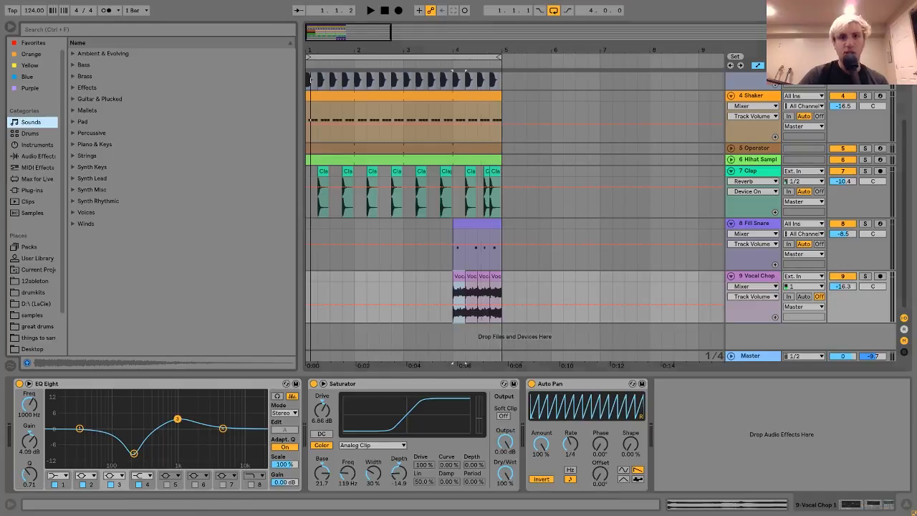
{"action": "key", "text": "plus"}
{"action": "left_click", "coordinate": [36, 304]}
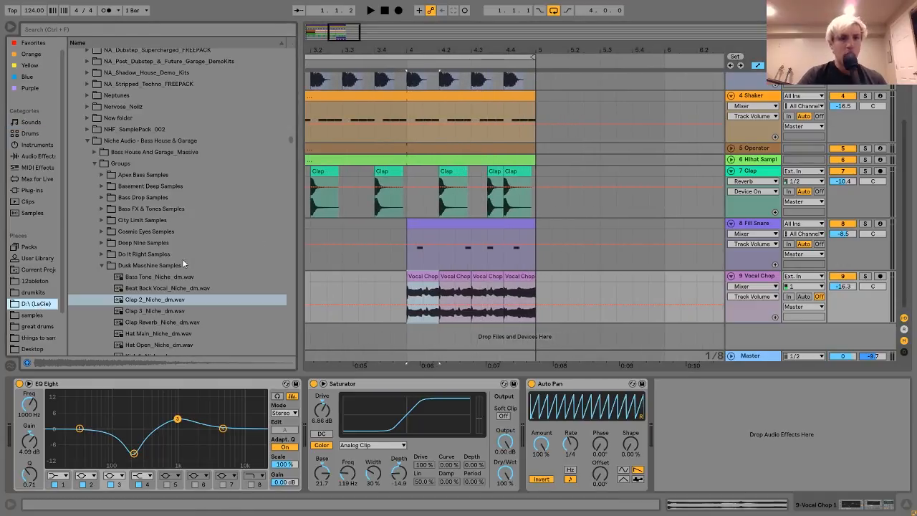
{"action": "left_click", "coordinate": [32, 349]}
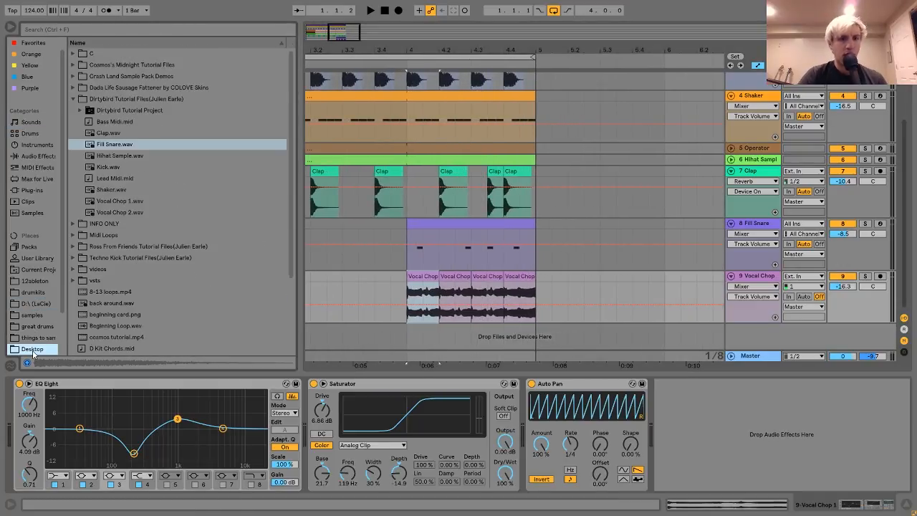
{"action": "left_click", "coordinate": [104, 201]}
{"action": "key", "text": "Down"}
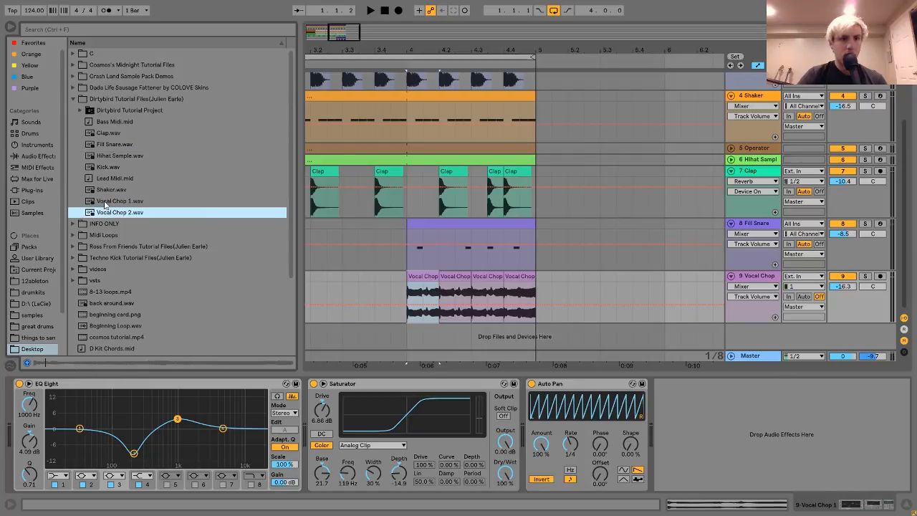
Open the first vocal chop clip's sample settings, play it and check its warp mode options.
{"action": "double_click", "coordinate": [426, 278]}
{"action": "key", "text": "space"}
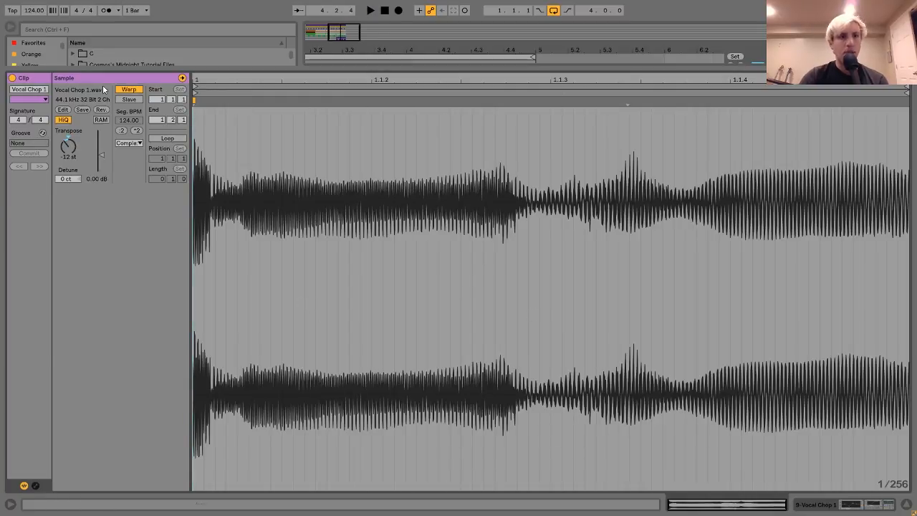
{"action": "key", "text": "space"}
{"action": "left_click", "coordinate": [129, 142]}
{"action": "left_click", "coordinate": [129, 142]}
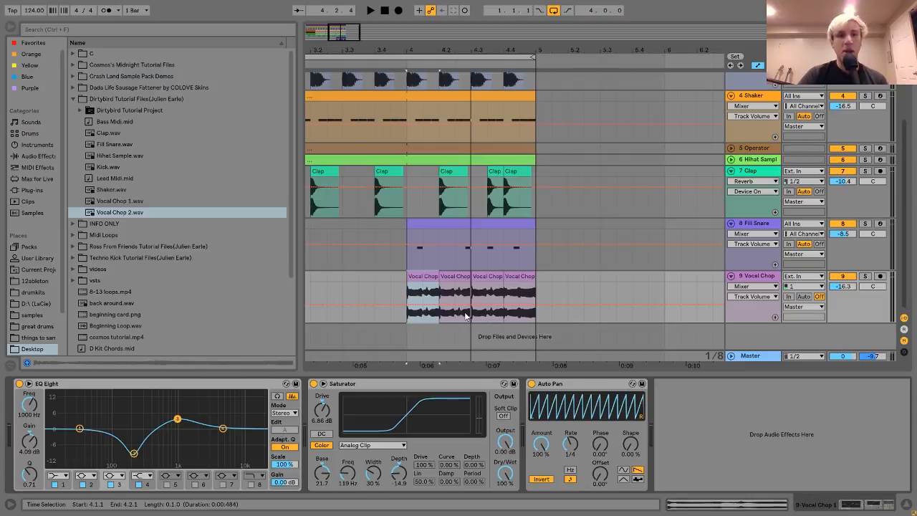
Play the full mix from bar 3 through the vocal chops and select the first vocal chop clip.
{"action": "left_click_drag", "start_coordinate": [448, 49], "coordinate": [448, 33]}
{"action": "left_click", "coordinate": [441, 301]}
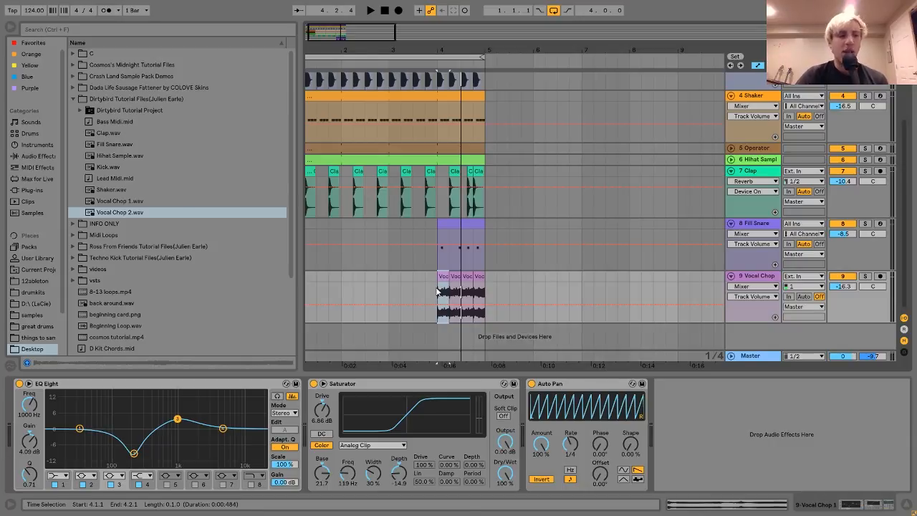
{"action": "right_click", "coordinate": [395, 285]}
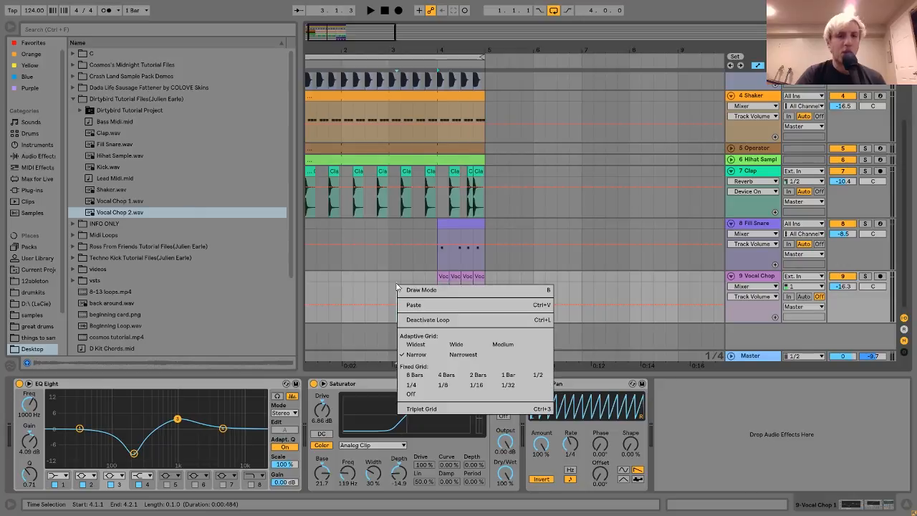
{"action": "left_click", "coordinate": [391, 280]}
{"action": "left_click", "coordinate": [391, 280]}
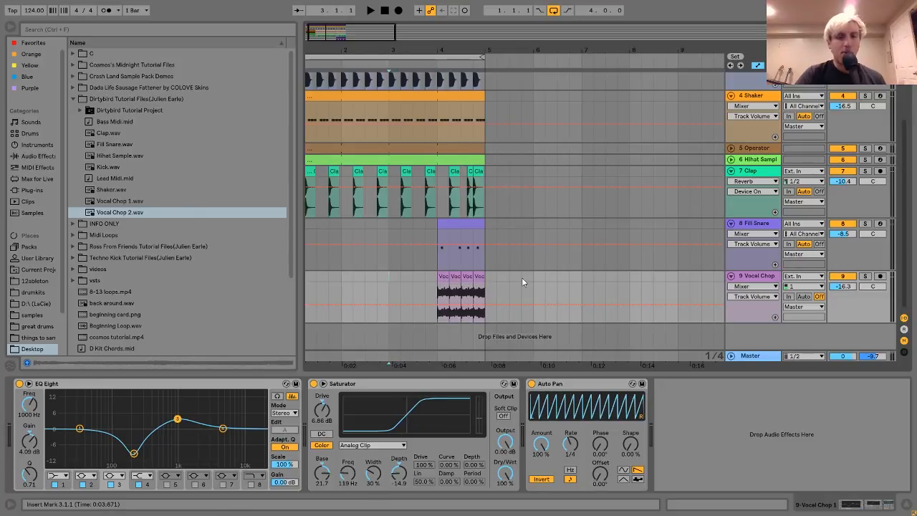
{"action": "scroll", "coordinate": [436, 282], "scroll_direction": "left", "scroll_amount": 1}
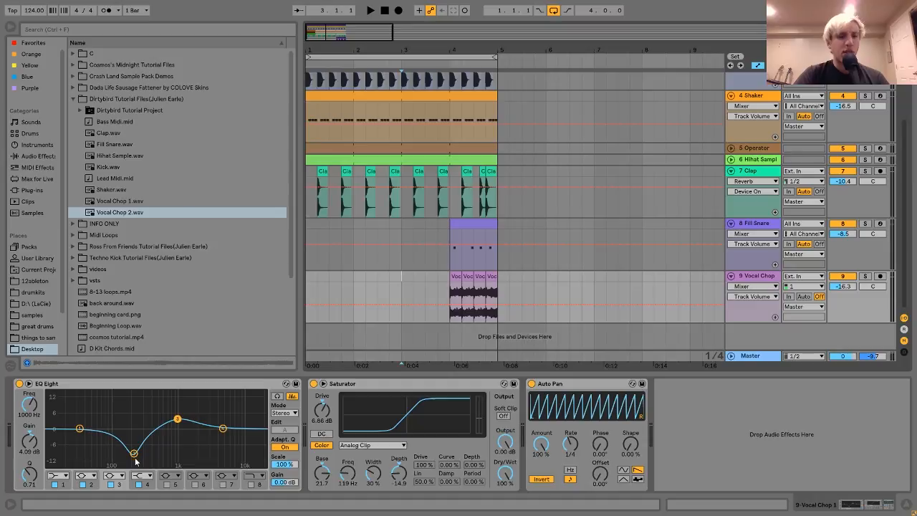
{"action": "key", "text": "space"}
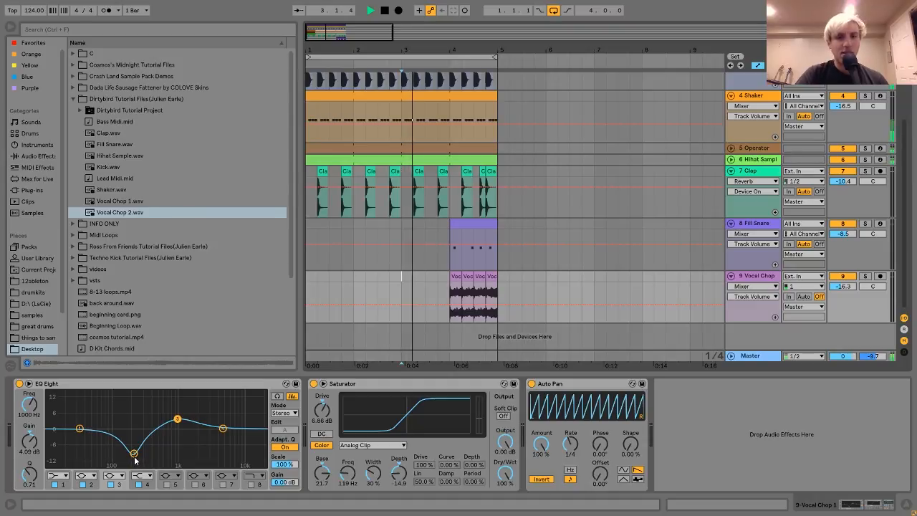
{"action": "left_click", "coordinate": [455, 279]}
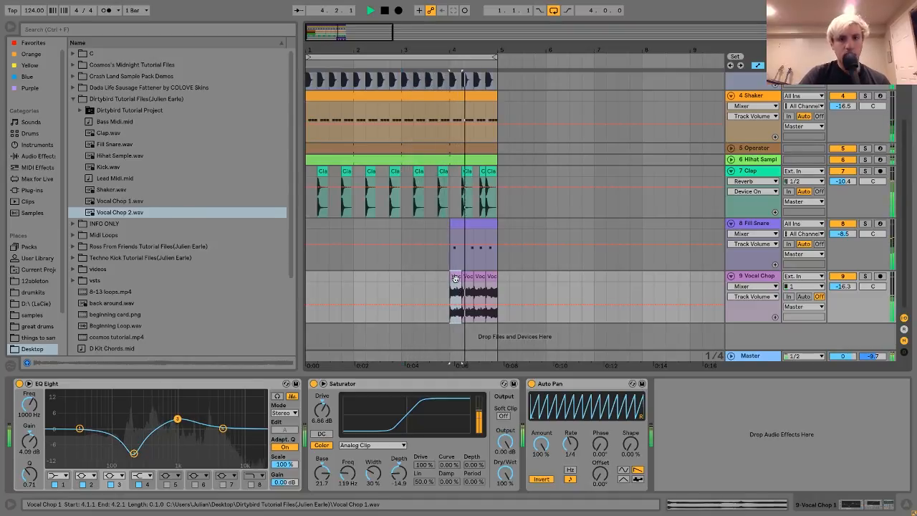
{"action": "key", "text": "space"}
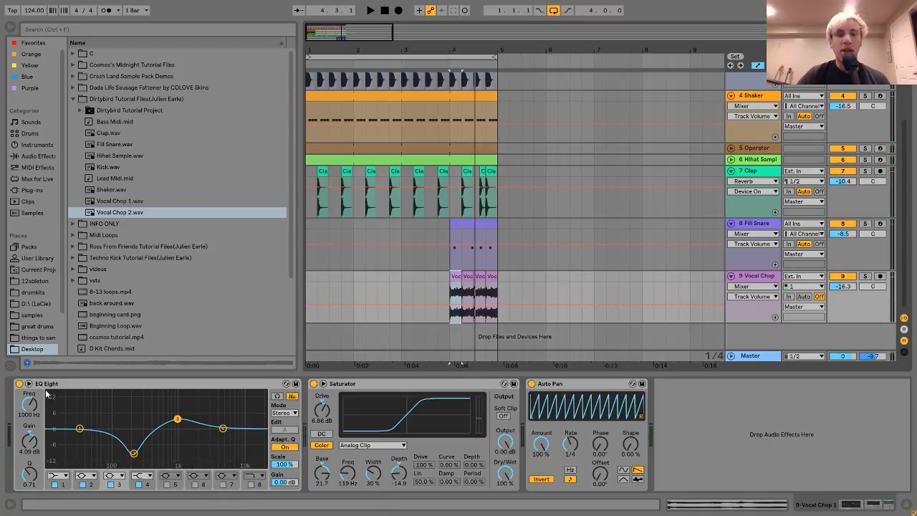
Compare the vocal chops in the full mix with their Saturator bypassed and enabled again.
{"action": "left_click", "coordinate": [21, 122]}
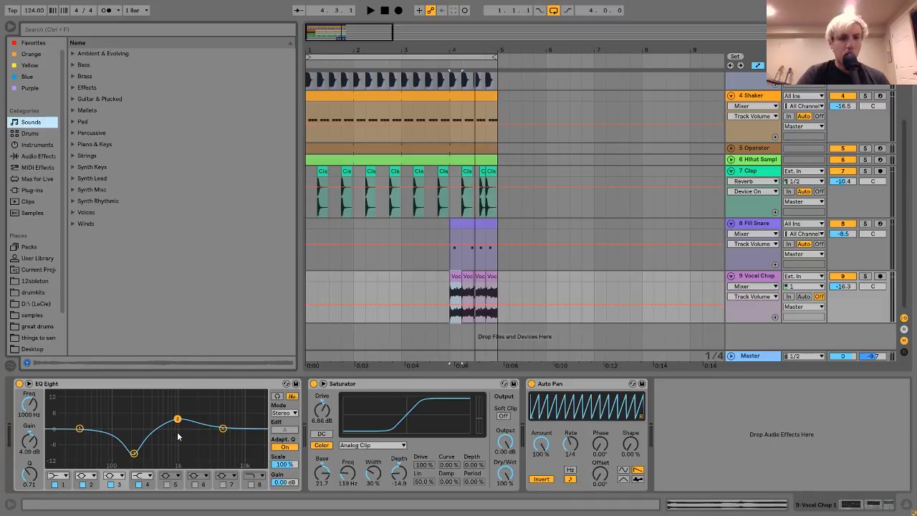
{"action": "key", "text": "space"}
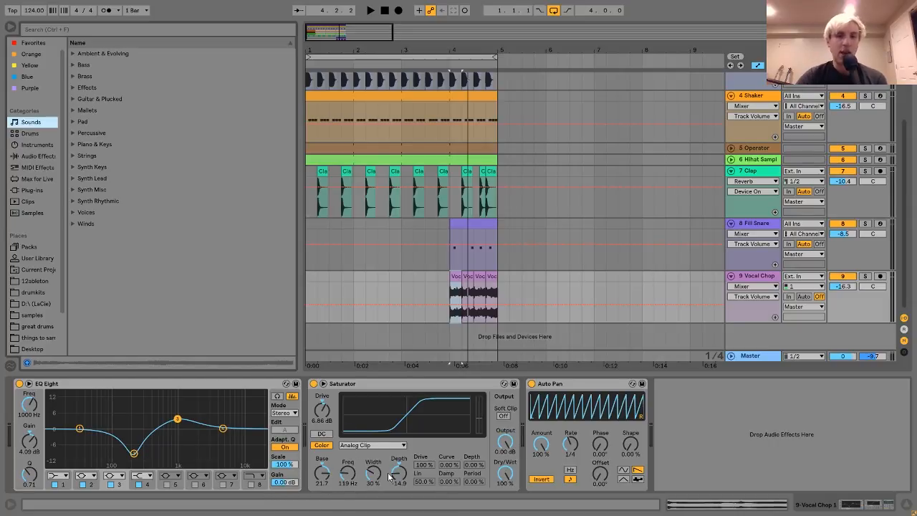
{"action": "key", "text": "space"}
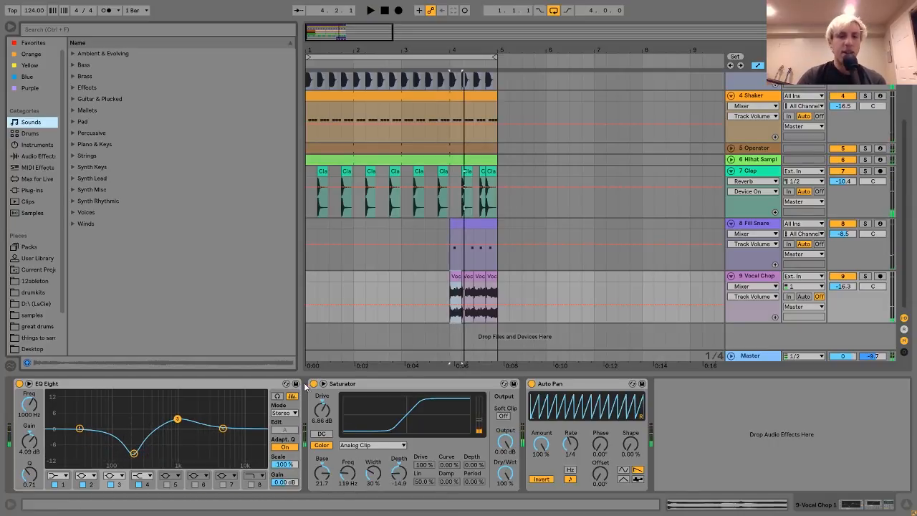
{"action": "left_click", "coordinate": [312, 384]}
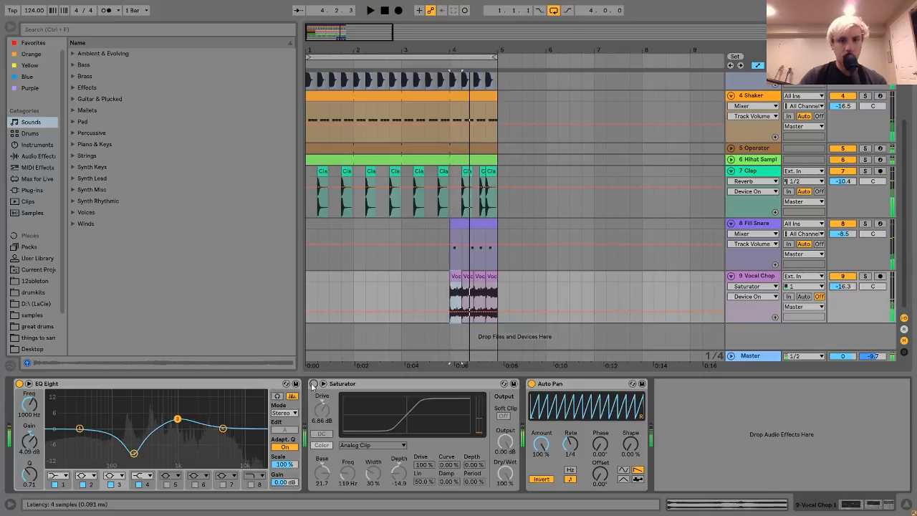
{"action": "left_click", "coordinate": [312, 385]}
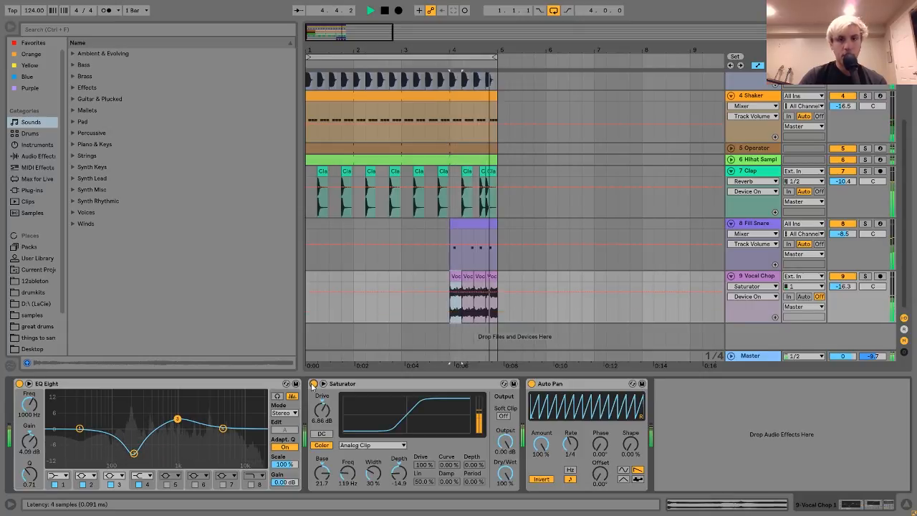
{"action": "key", "text": "space"}
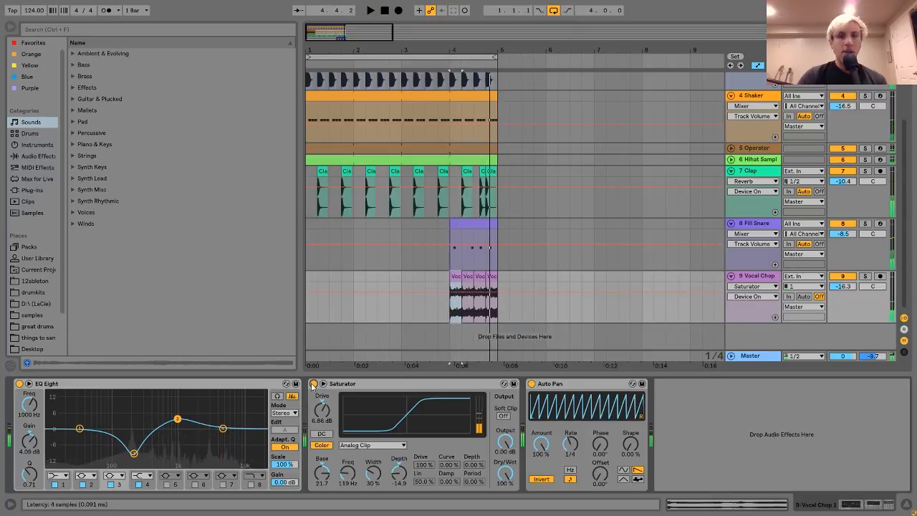
Select the Vocal Chop track's Auto Pan, unfold the track 1 Operator and select its clip to show its effects.
{"action": "left_click", "coordinate": [577, 388]}
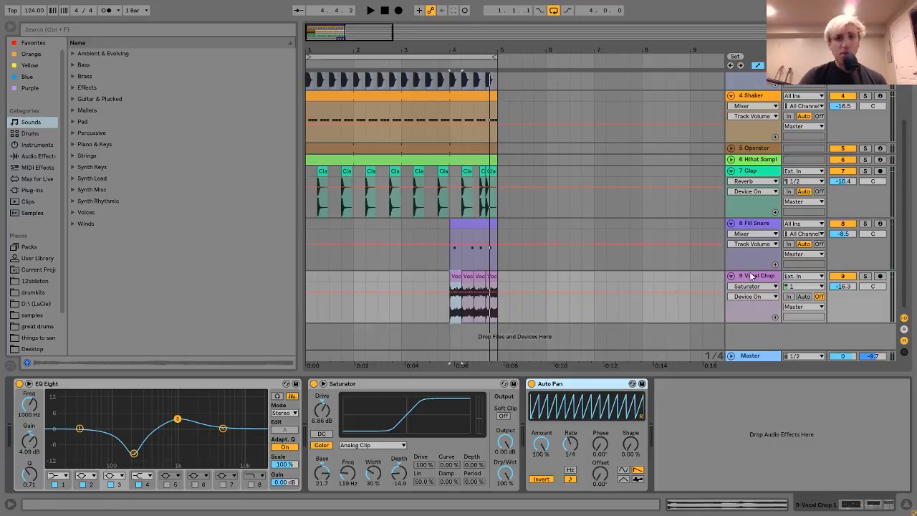
{"action": "scroll", "coordinate": [523, 250], "scroll_direction": "up", "scroll_amount": 3}
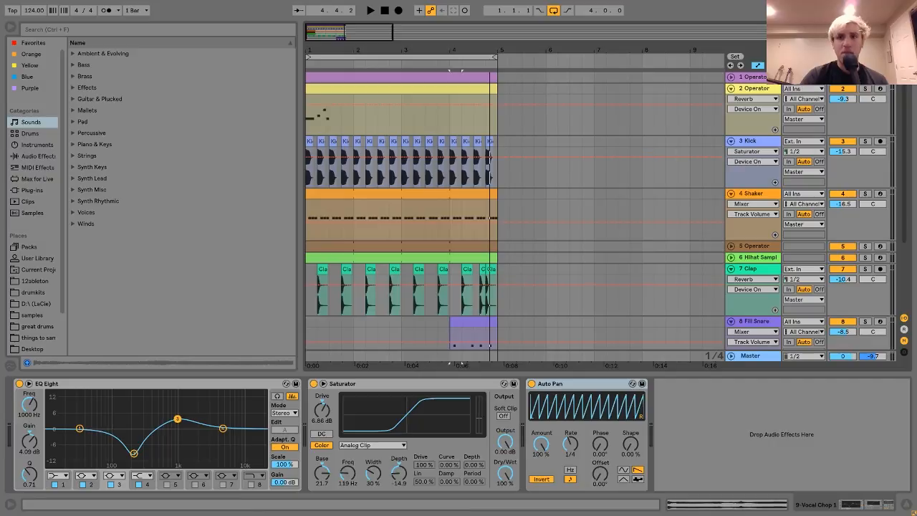
{"action": "left_click", "coordinate": [731, 76]}
{"action": "right_click", "coordinate": [455, 77]}
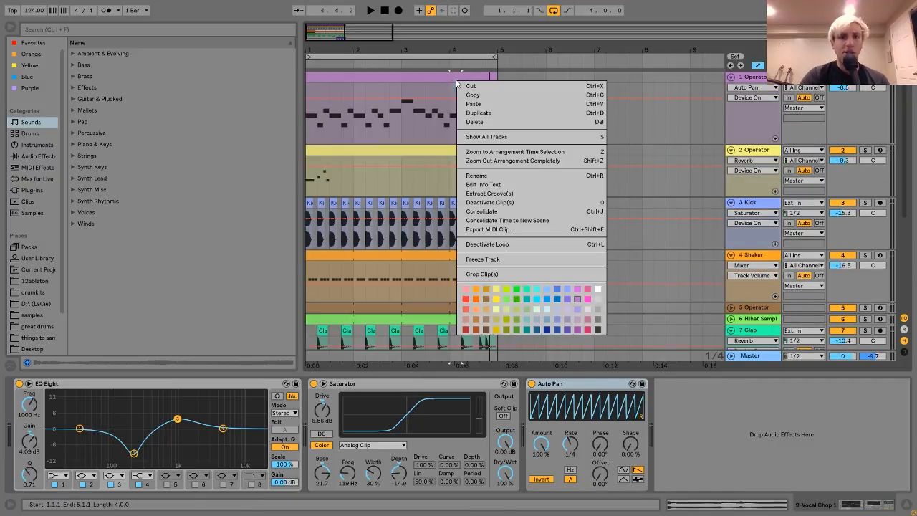
{"action": "left_click", "coordinate": [446, 79]}
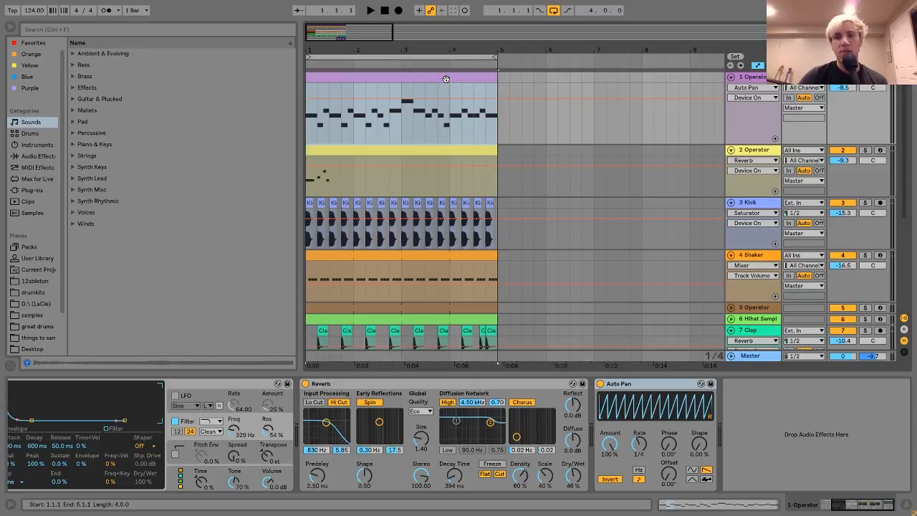
{"action": "scroll", "coordinate": [446, 79], "scroll_direction": "down", "scroll_amount": 5}
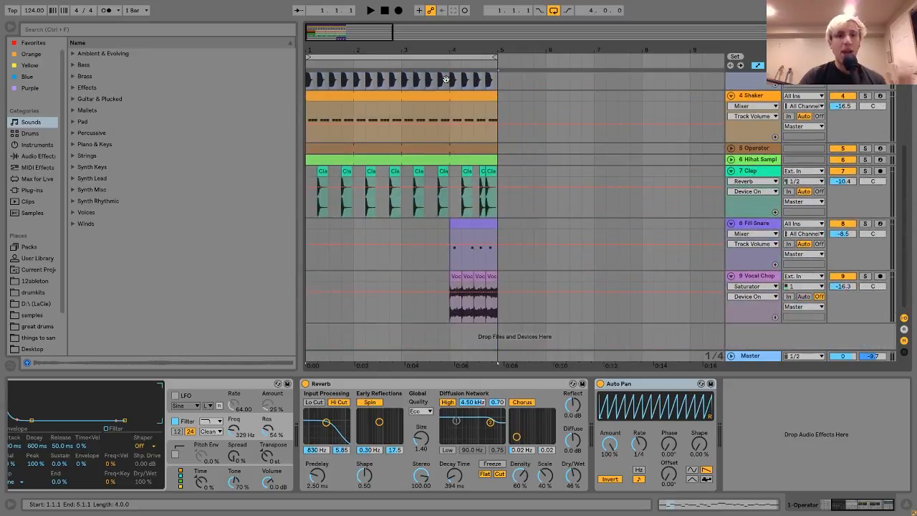
{"action": "scroll", "coordinate": [446, 79], "scroll_direction": "up", "scroll_amount": 5}
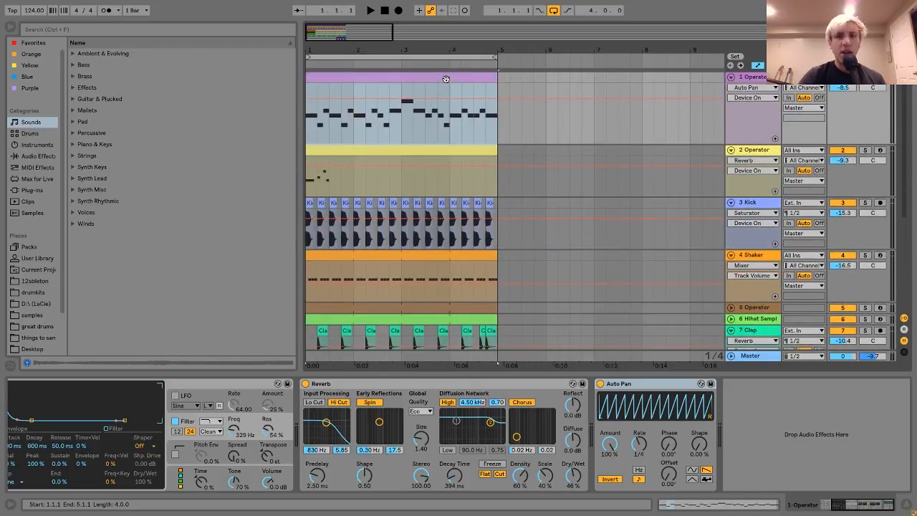
{"action": "scroll", "coordinate": [445, 78], "scroll_direction": "down", "scroll_amount": 1}
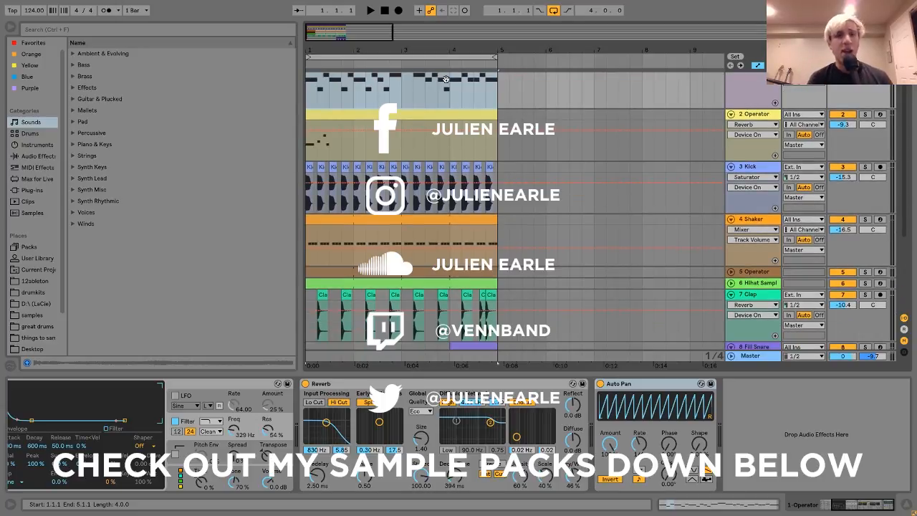